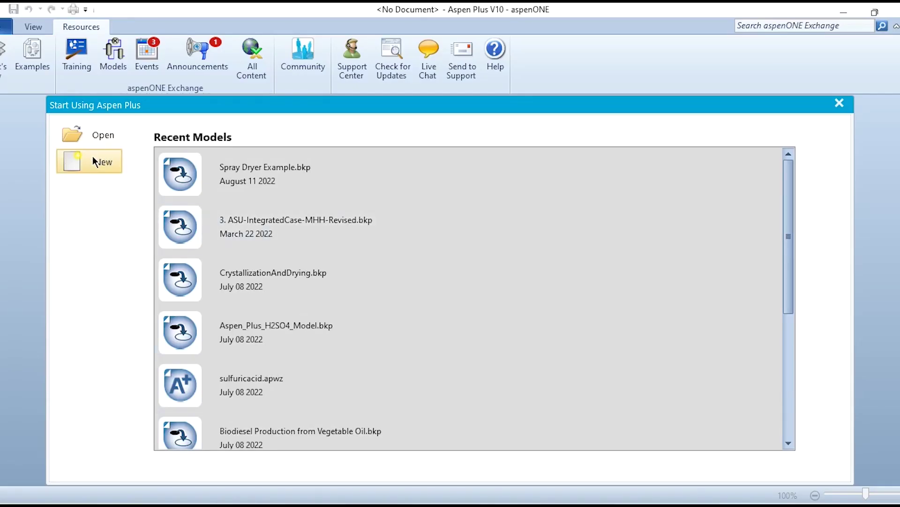
Create a new simulation from the Solids with Metric Units template.
left_click(93, 161)
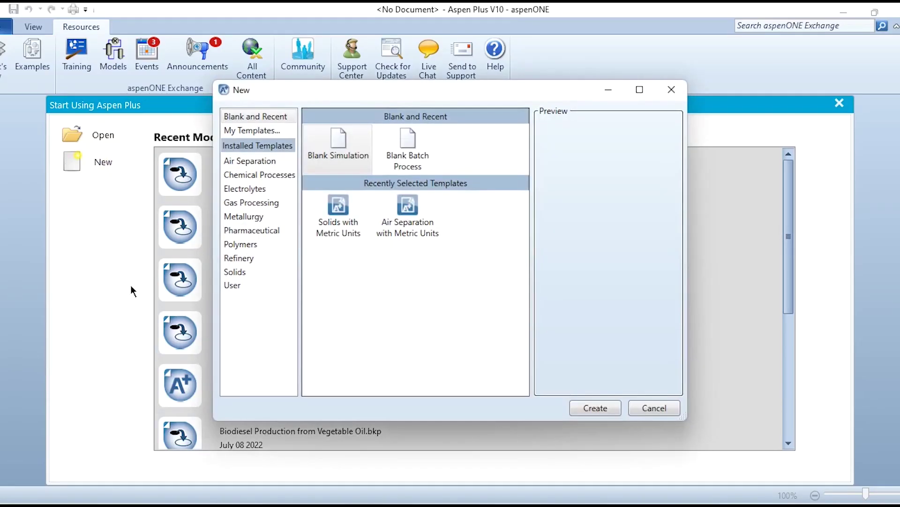
left_click(261, 261)
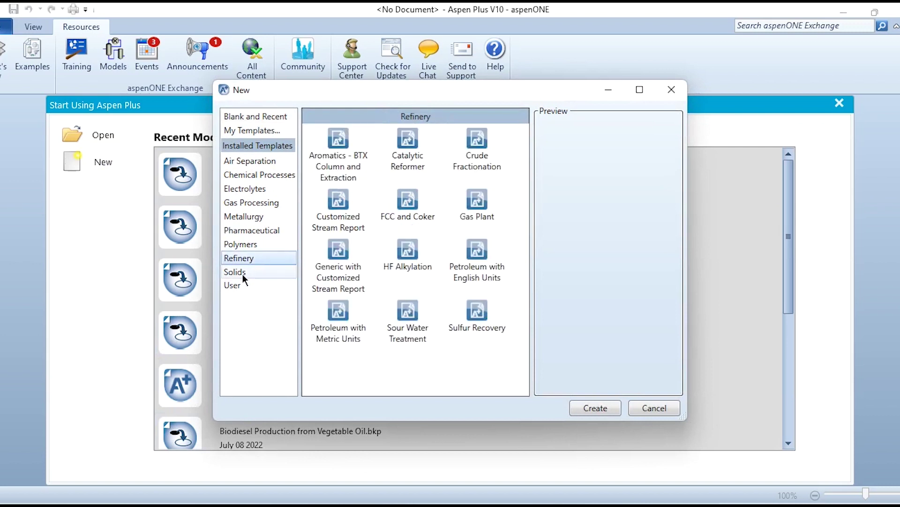
left_click(243, 273)
left_click(407, 165)
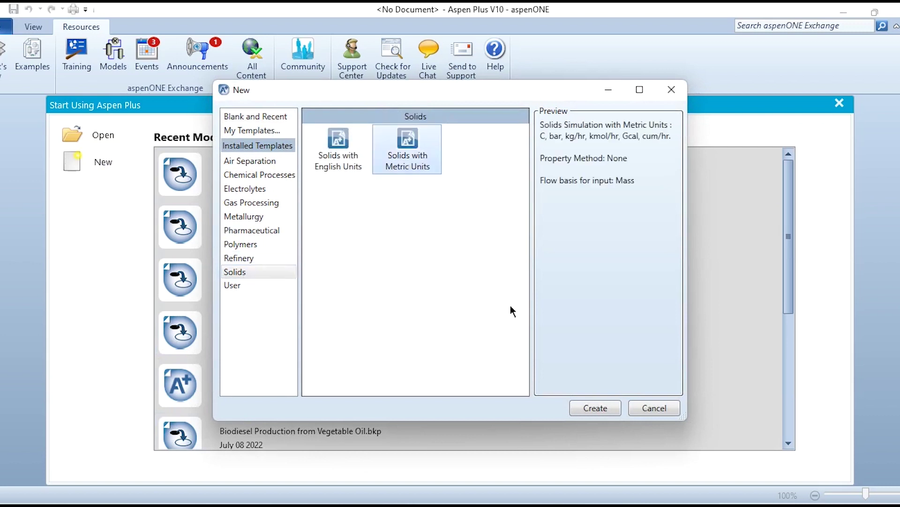
left_click(595, 408)
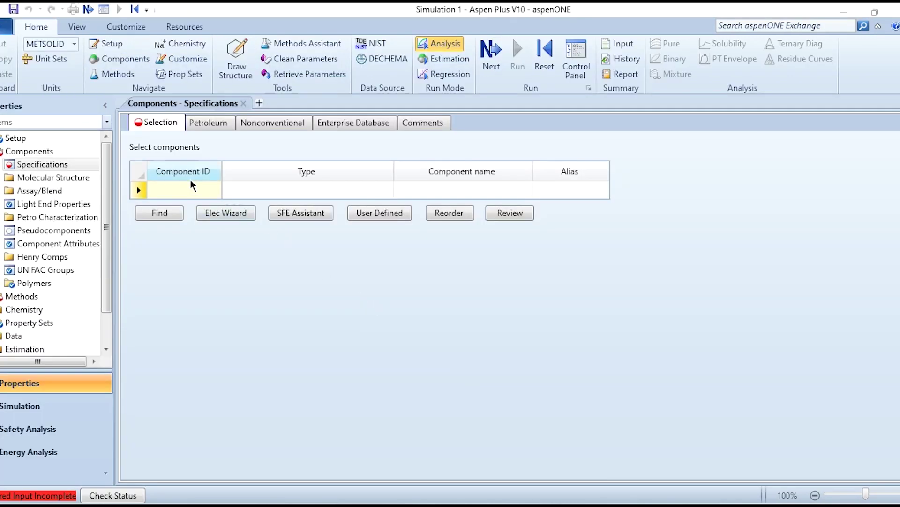
Add NH4CL as a component of type Solid.
type("NH4CL")
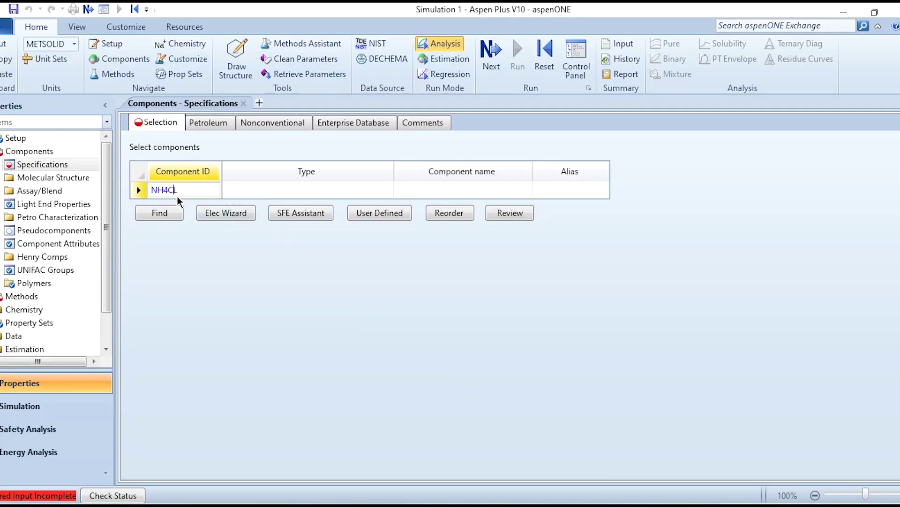
key("Return")
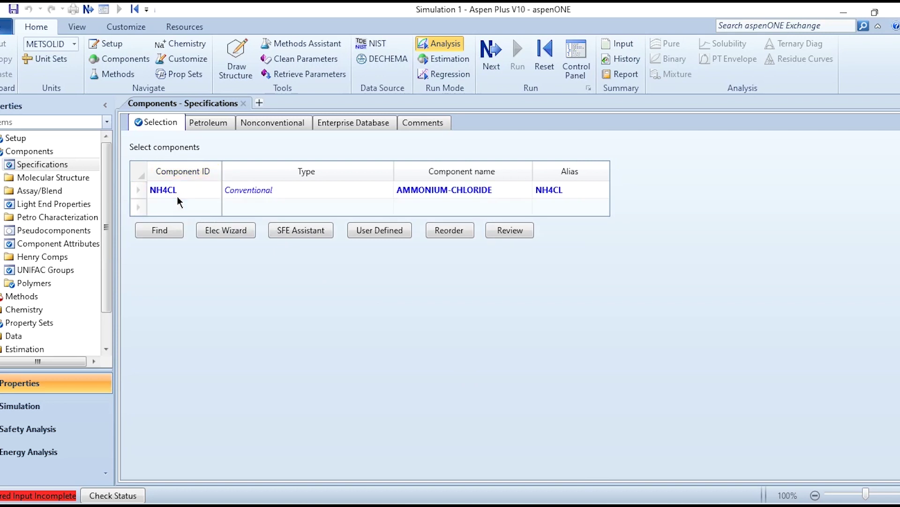
left_click(392, 194)
left_click(389, 193)
left_click(263, 217)
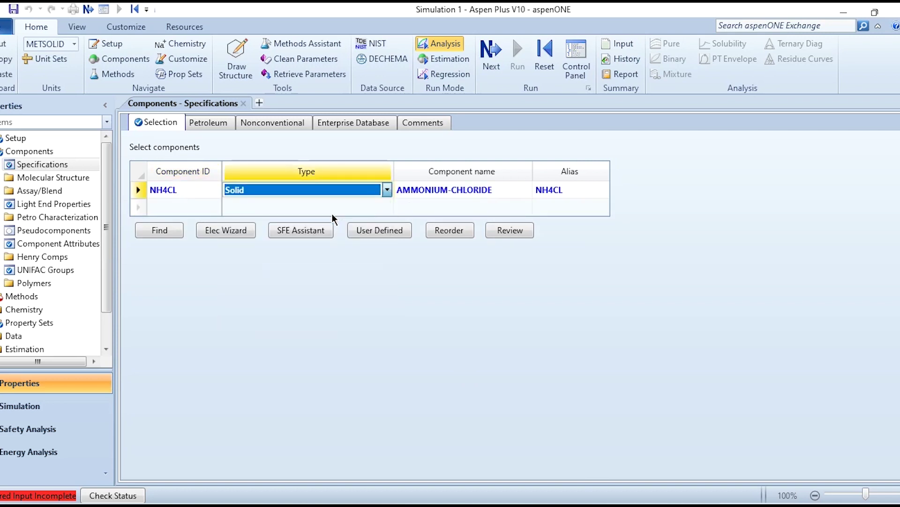
Set the base property method to SOLIDS and continue to the simulation flowsheet.
left_click(487, 70)
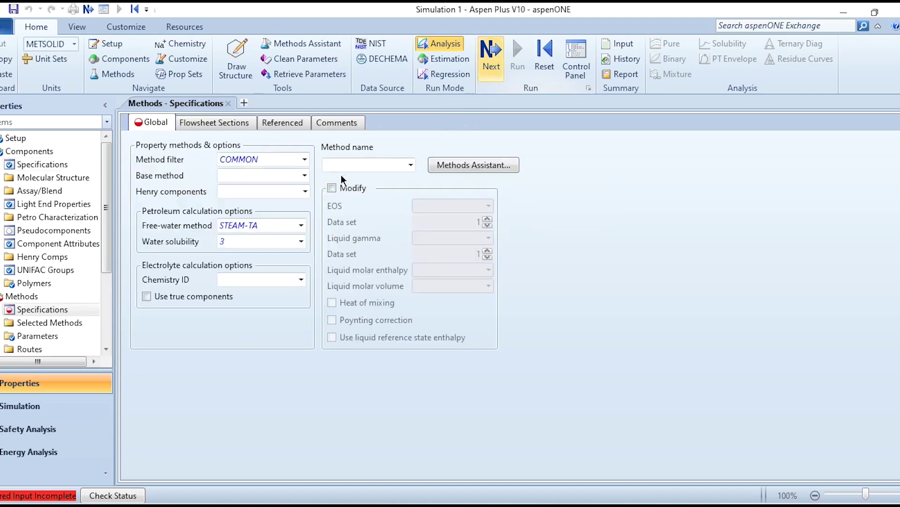
left_click(283, 177)
type("SOLIDS")
key("Return")
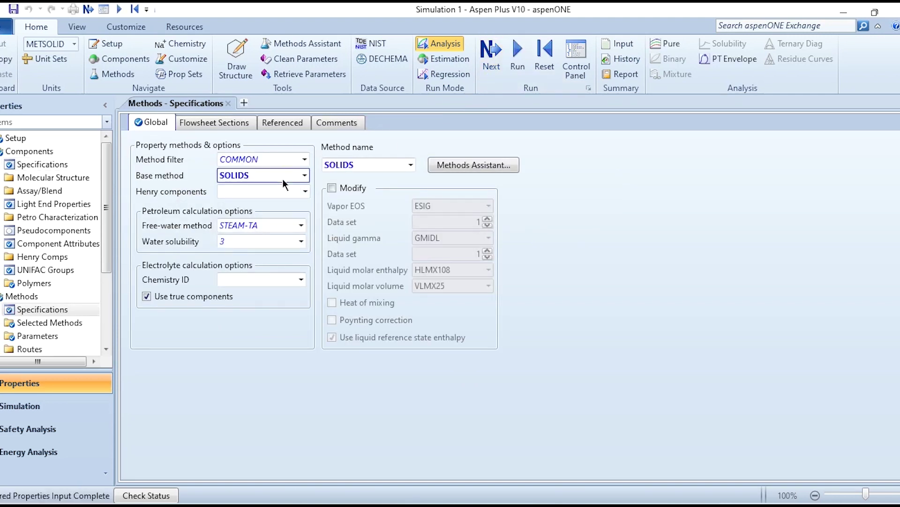
left_click(518, 71)
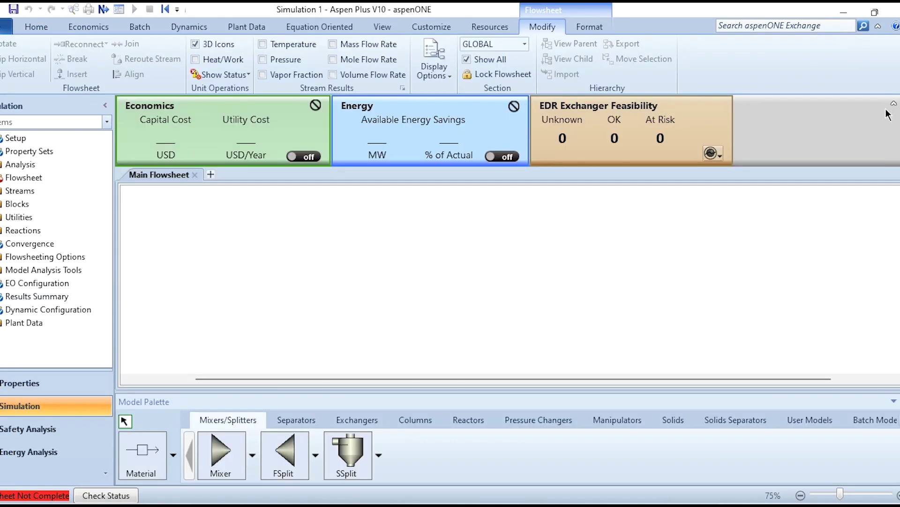
Place an enlarged crusher block from the Solids palette on the flowsheet.
left_click(894, 104)
left_click(670, 419)
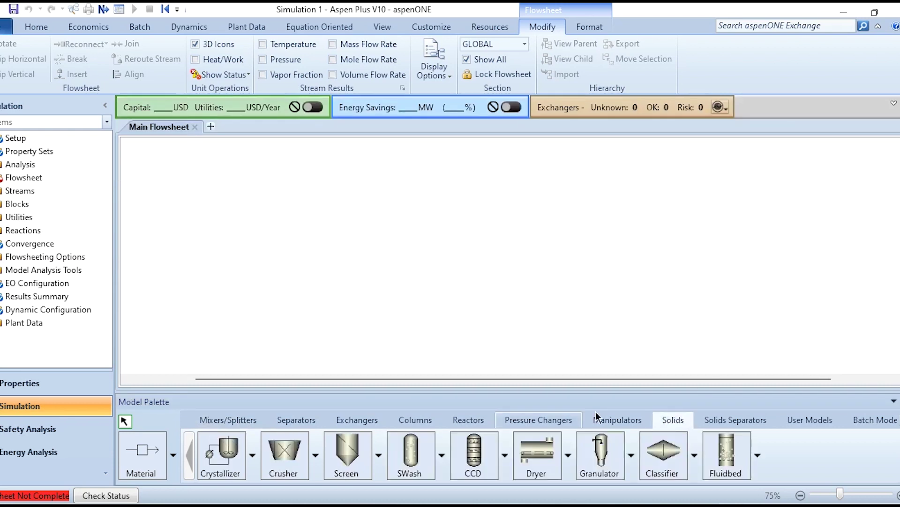
left_click(315, 456)
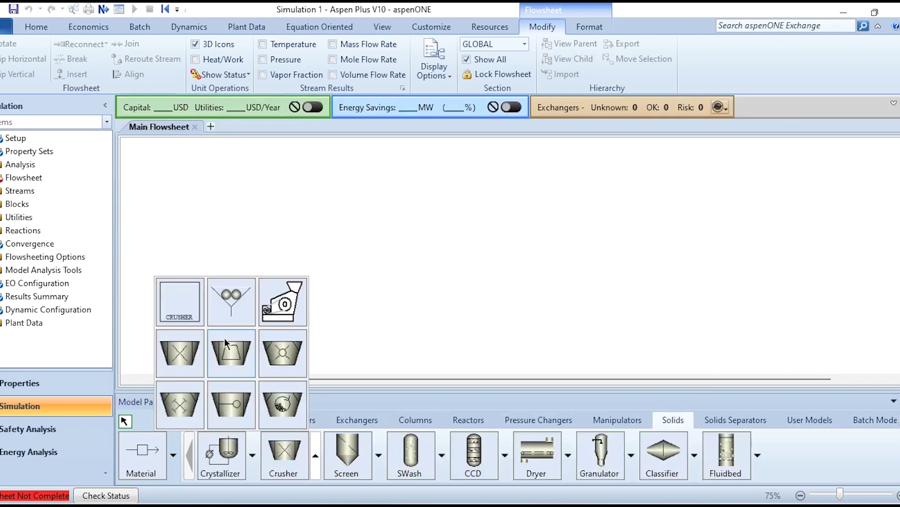
left_click(229, 310)
left_click(452, 233)
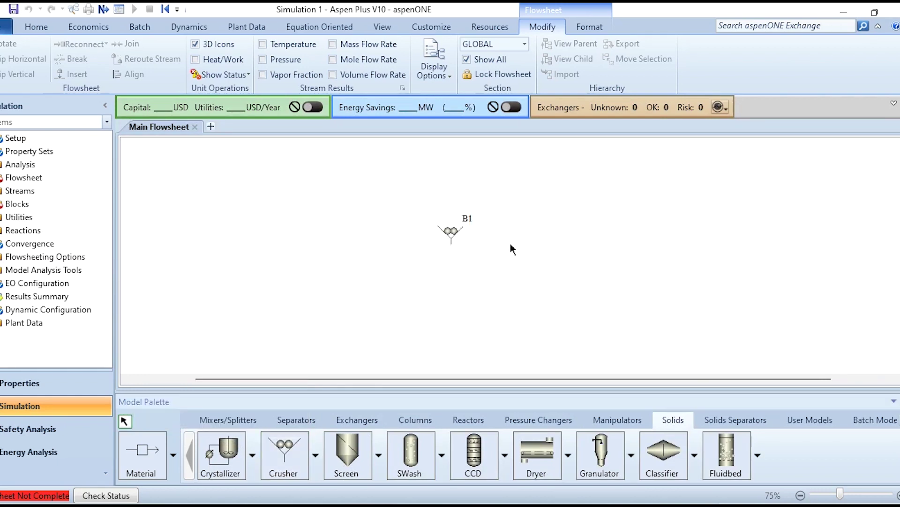
left_click(461, 241)
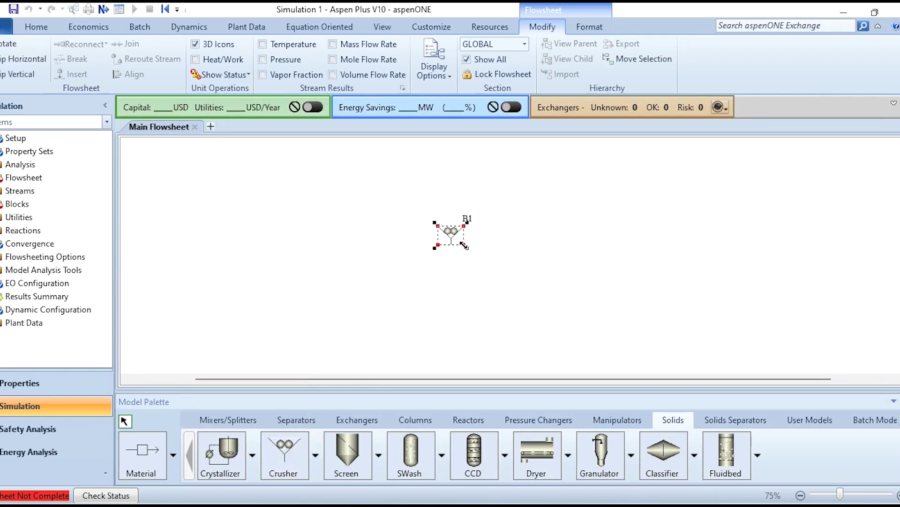
left_click_drag(466, 247, 494, 270)
left_click(534, 266)
left_click(464, 237)
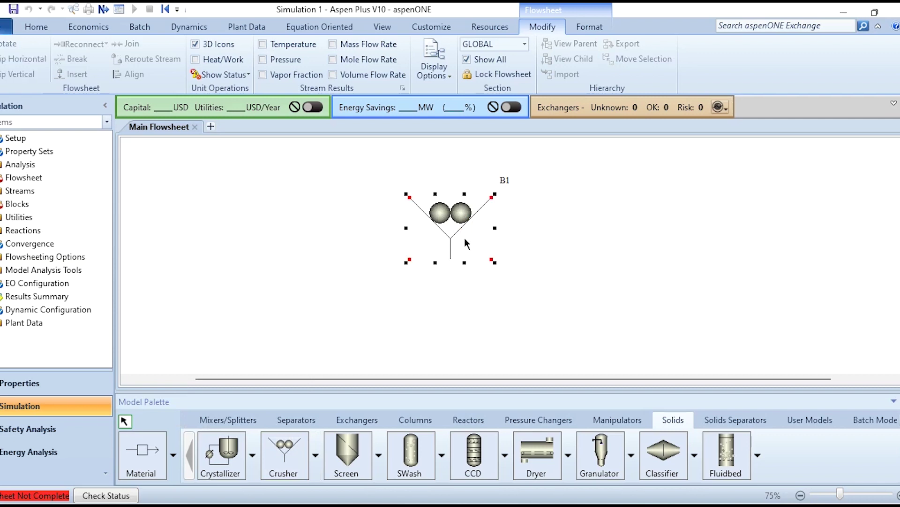
left_click_drag(464, 237, 485, 262)
left_click(385, 296)
Draw a FEED material stream into the crusher and a PRODUCT stream out of it.
left_click(151, 465)
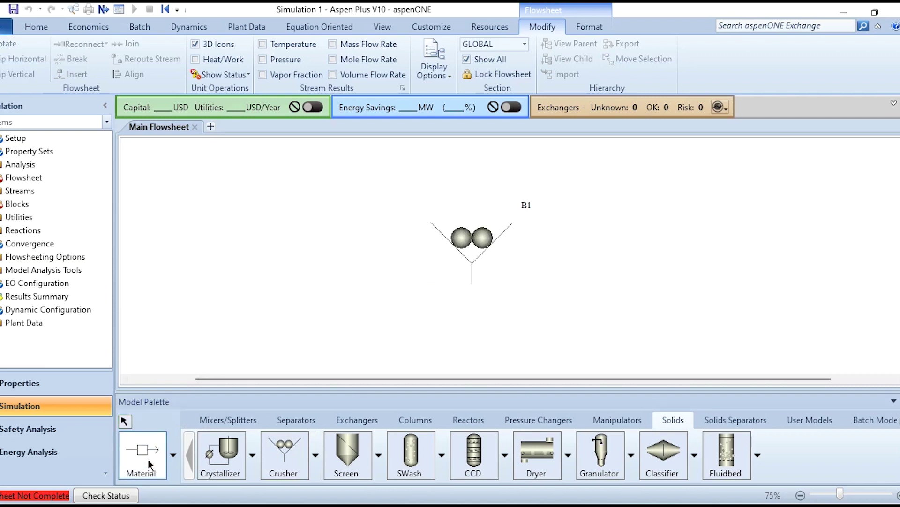
left_click(472, 216)
left_click(346, 165)
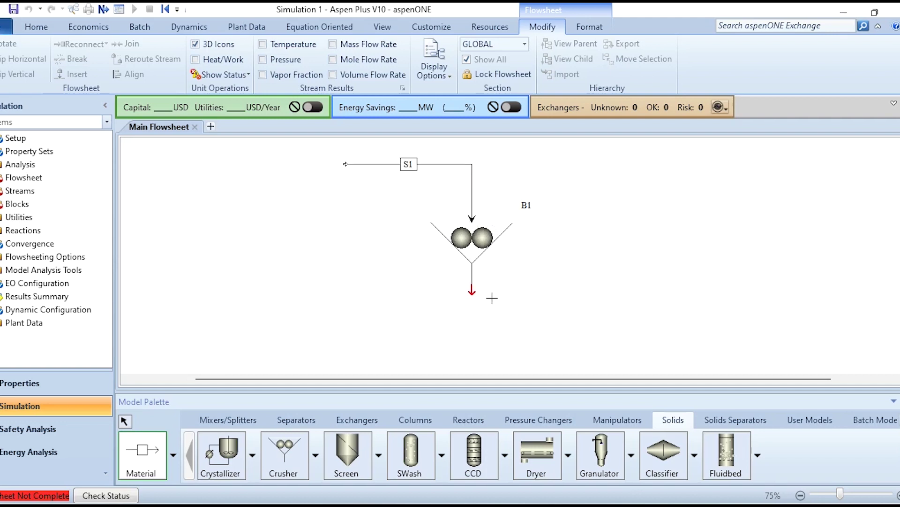
left_click(473, 293)
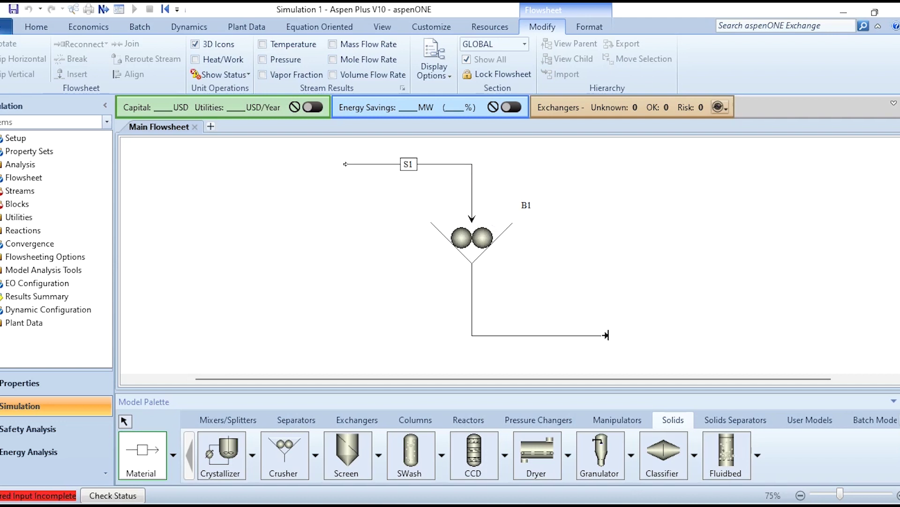
left_click(608, 335)
right_click(629, 327)
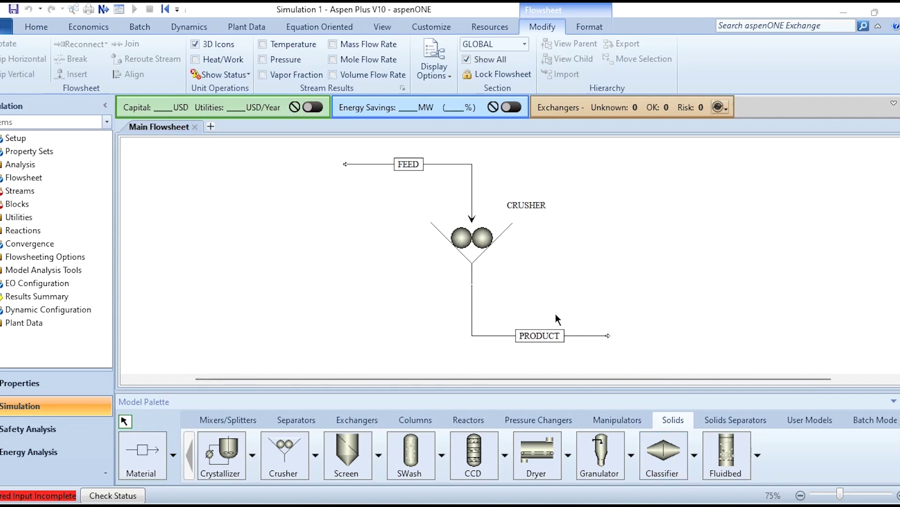
left_click(436, 165)
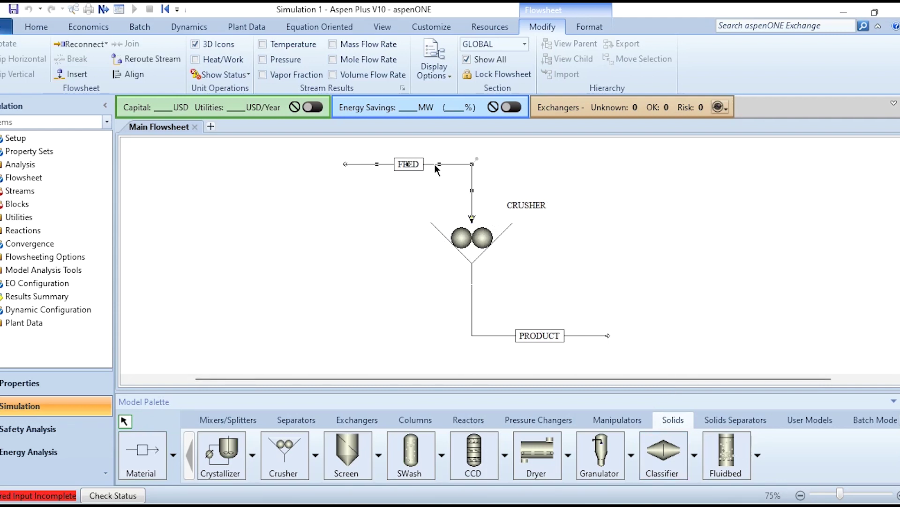
Give FEED's CIPSD solid substream a 25 C temperature and 1000 kg/hr total flow.
double_click(435, 164)
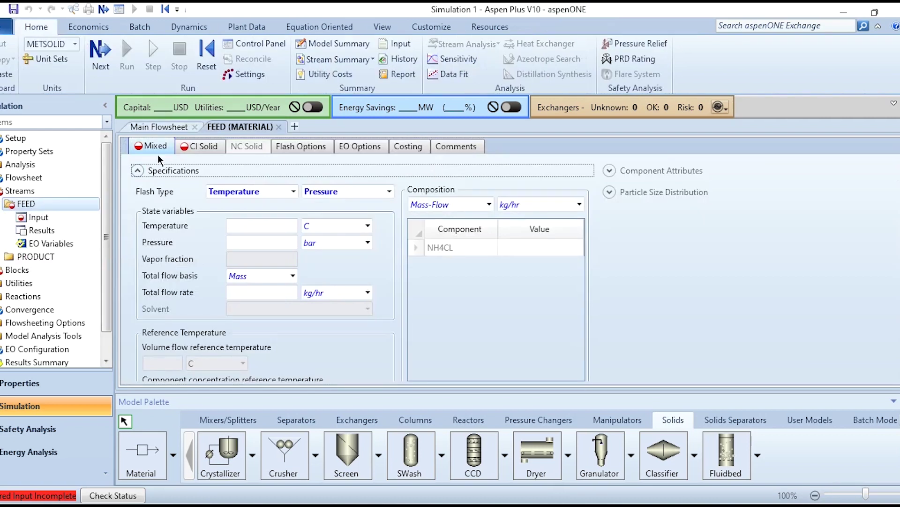
left_click(198, 150)
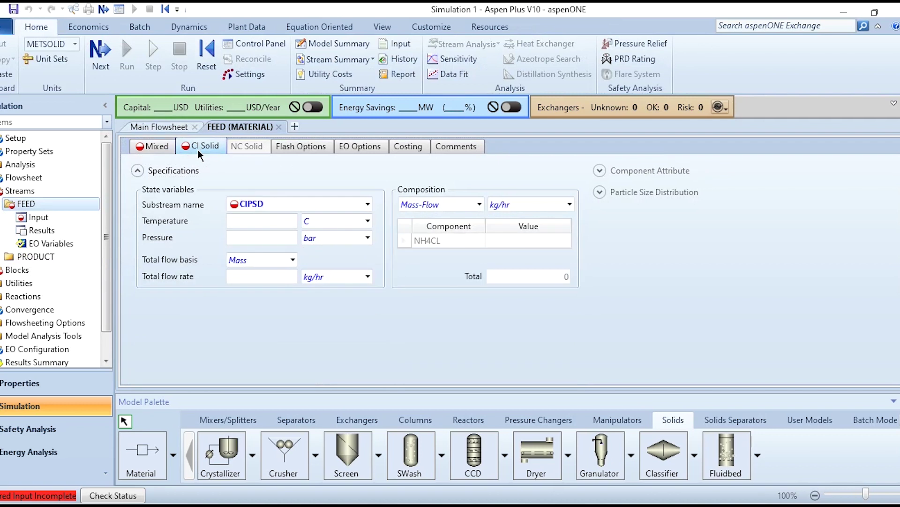
left_click(280, 223)
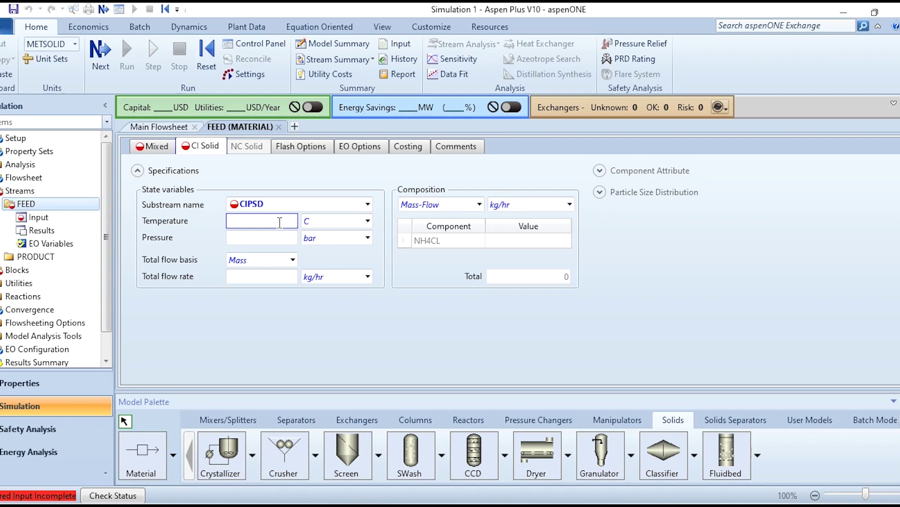
type("25")
key("Tab")
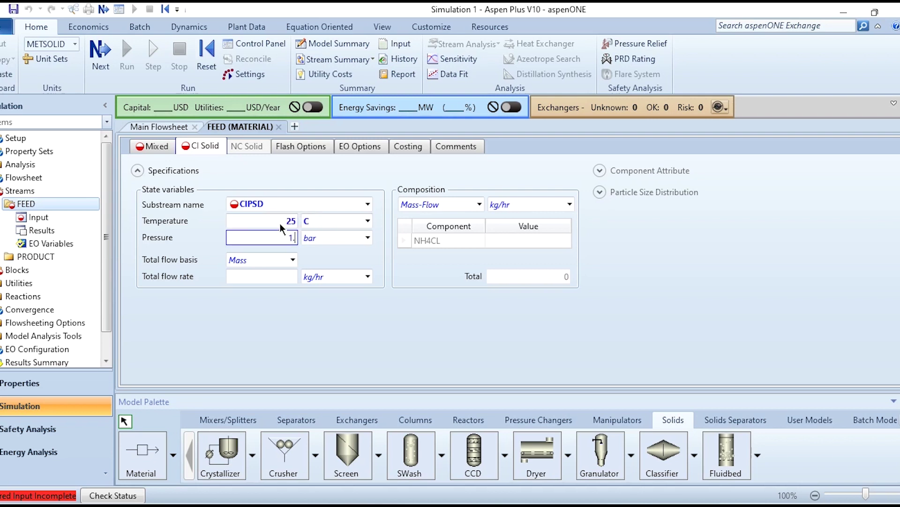
type("25")
key("Tab")
key("Tab")
key("Tab")
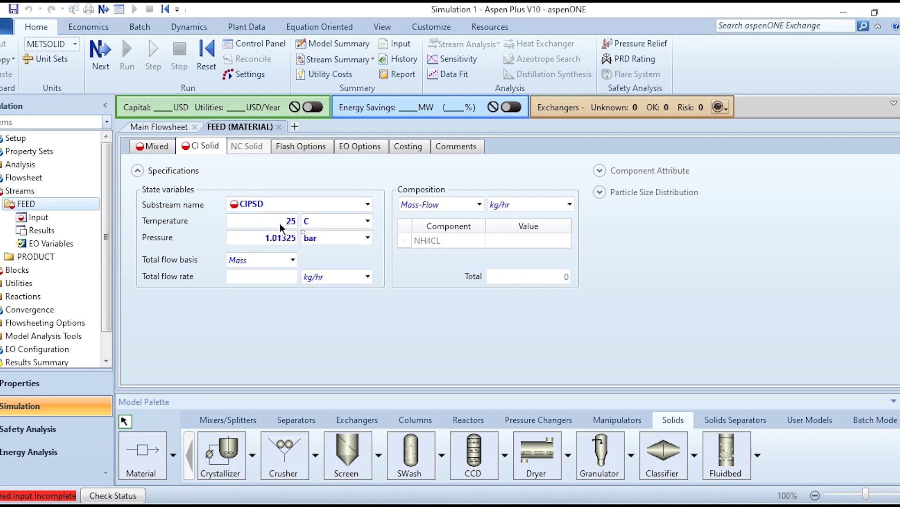
type("1000")
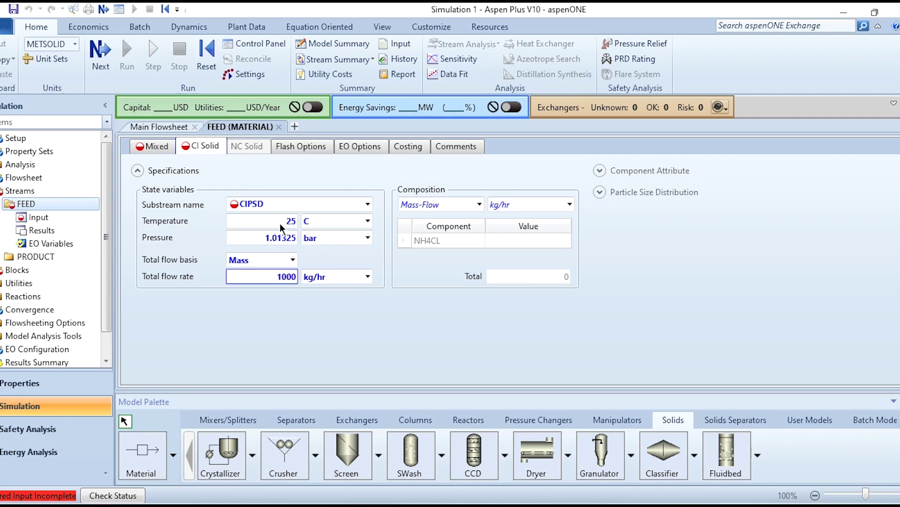
Specify the feed as Mass-Frac with NH4CL at 1, then expand the particle size distribution settings.
left_click(448, 205)
key("Down")
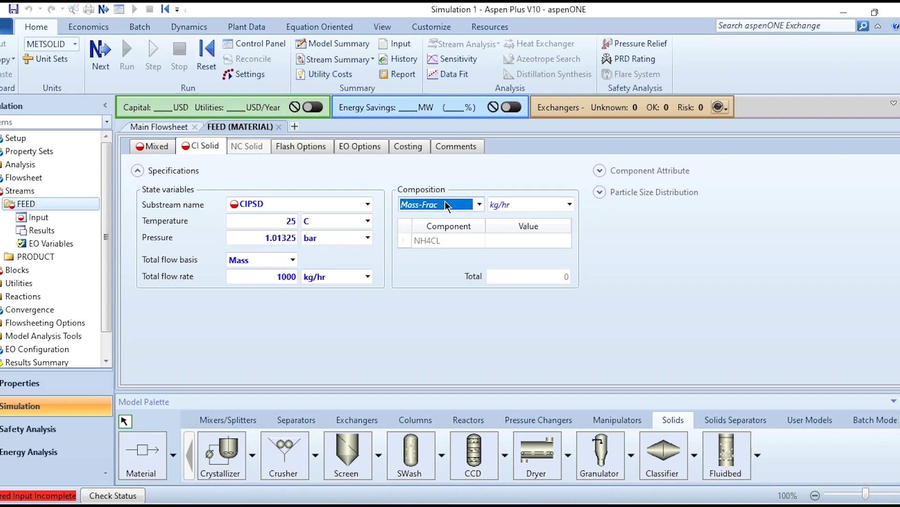
left_click(522, 240)
type("1")
key("Return")
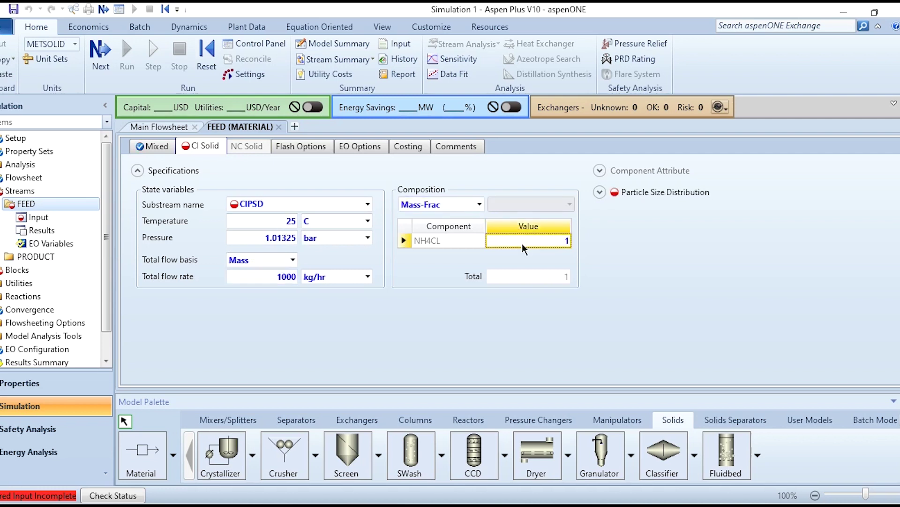
left_click(600, 193)
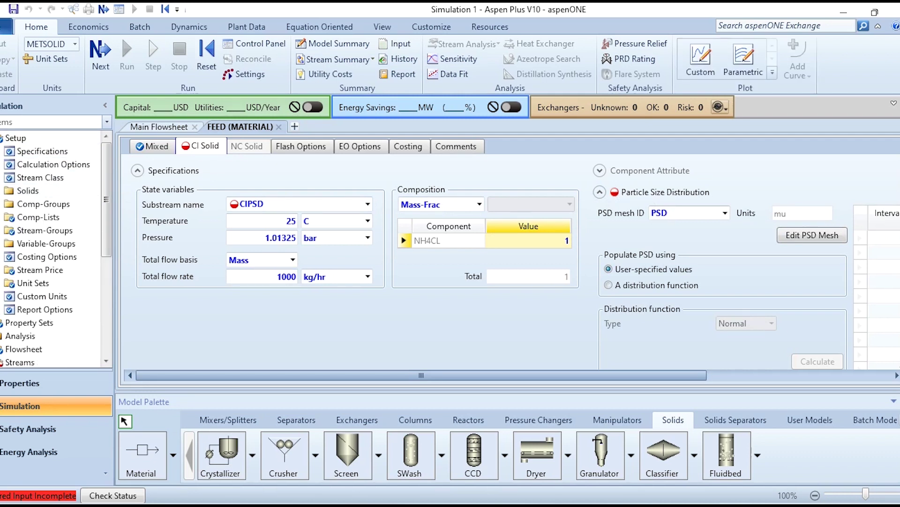
Create an Equidistant PSD mesh from 0 to 5 mm and close the mesh form.
left_click(27, 206)
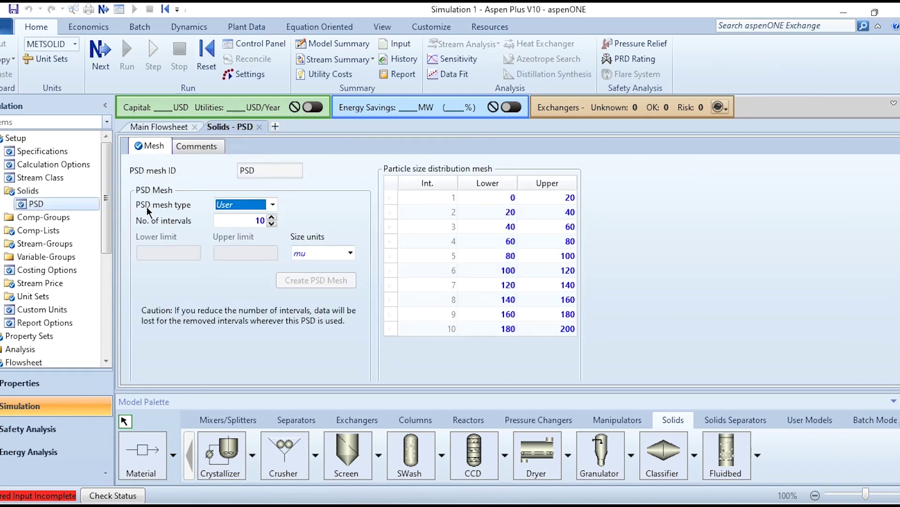
left_click(272, 205)
left_click(255, 216)
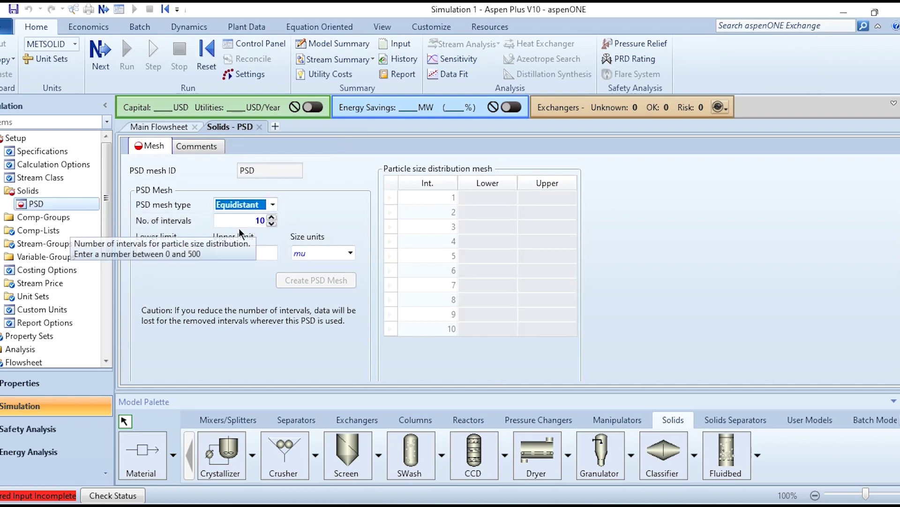
left_click(178, 251)
type("0")
key("Tab")
type("5")
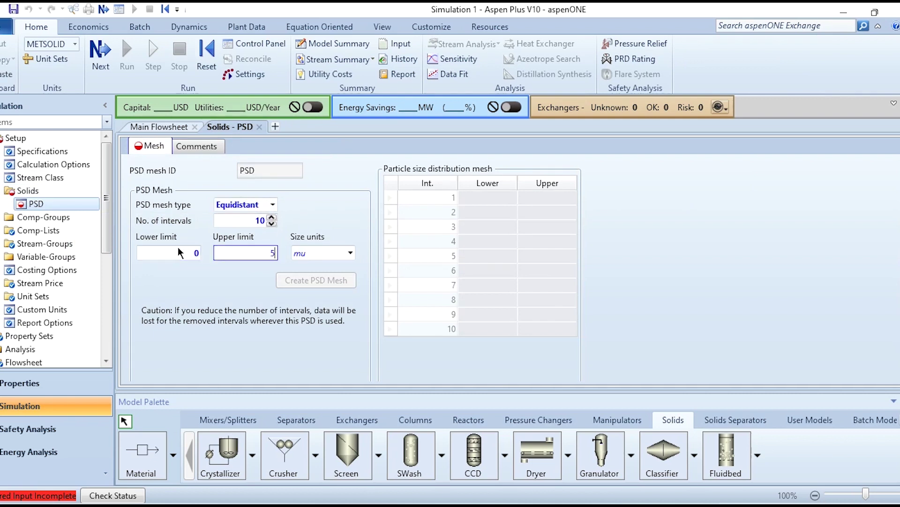
left_click(351, 254)
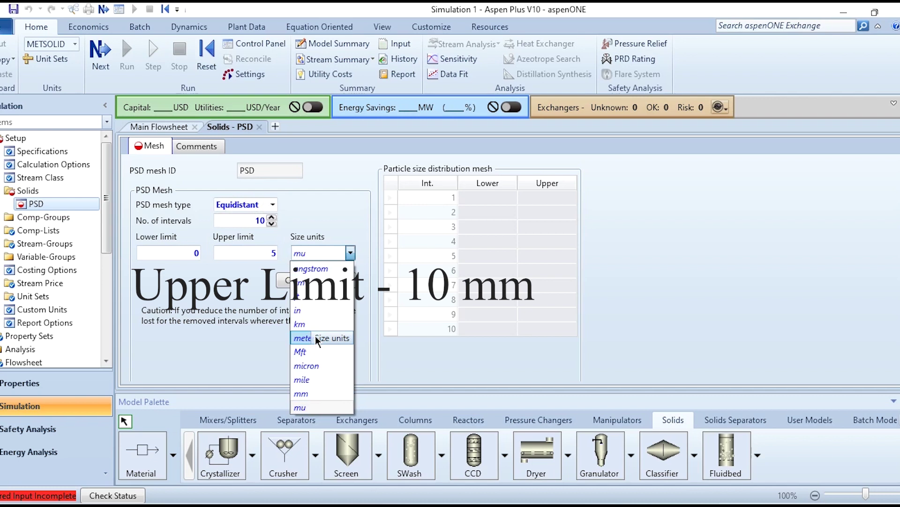
left_click(319, 394)
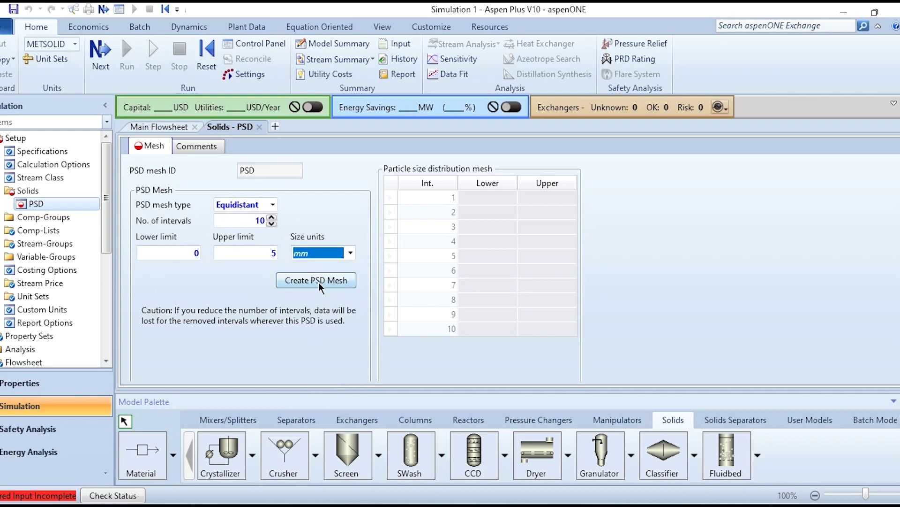
left_click(319, 282)
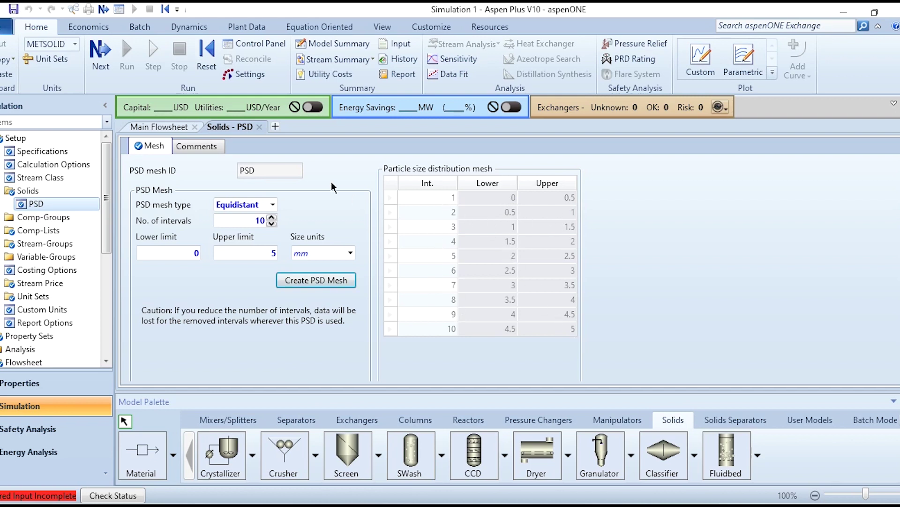
left_click(259, 127)
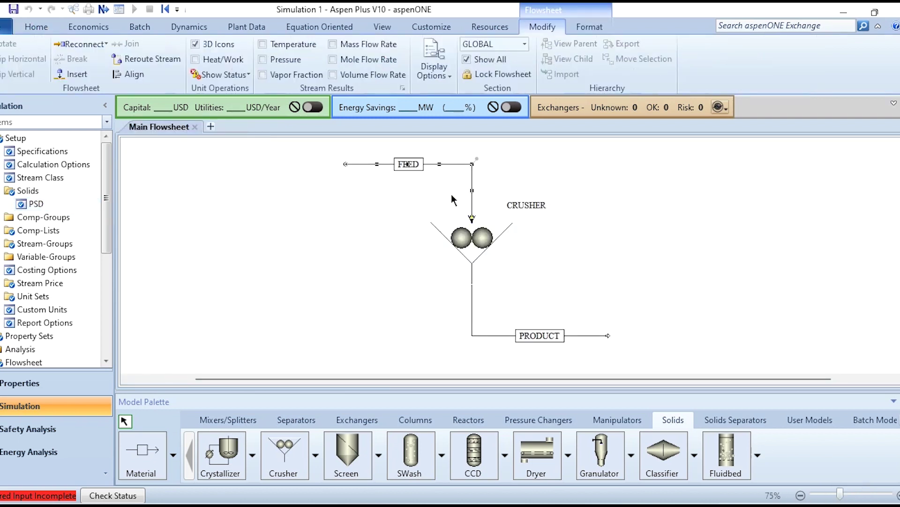
Set FEED's PSD from a distribution function (standard deviation 1 mm, D50 5 mm) and calculate it.
double_click(437, 165)
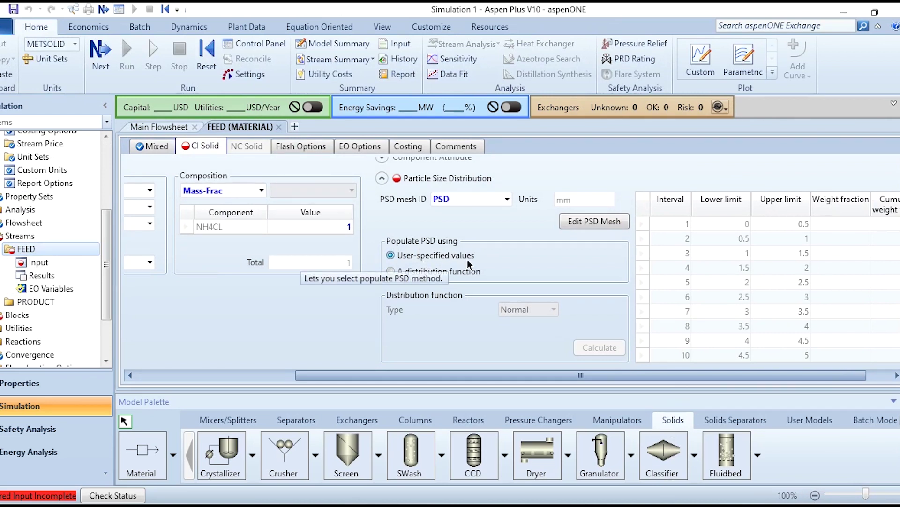
left_click(440, 272)
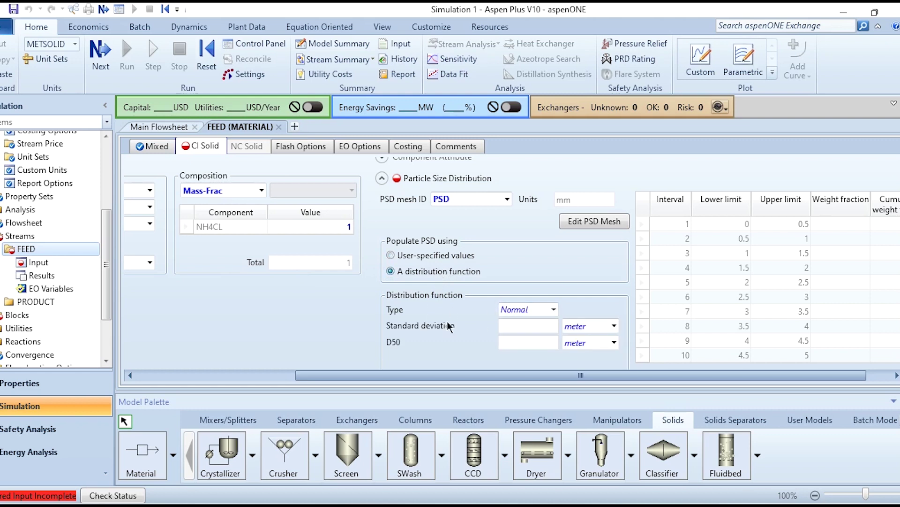
left_click(524, 326)
type("1")
key("Tab")
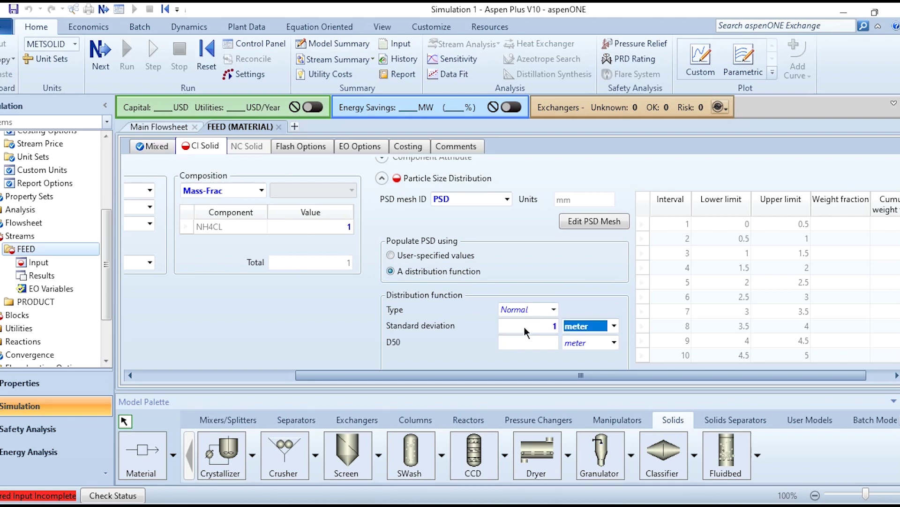
type("mm")
key("Tab")
type("5")
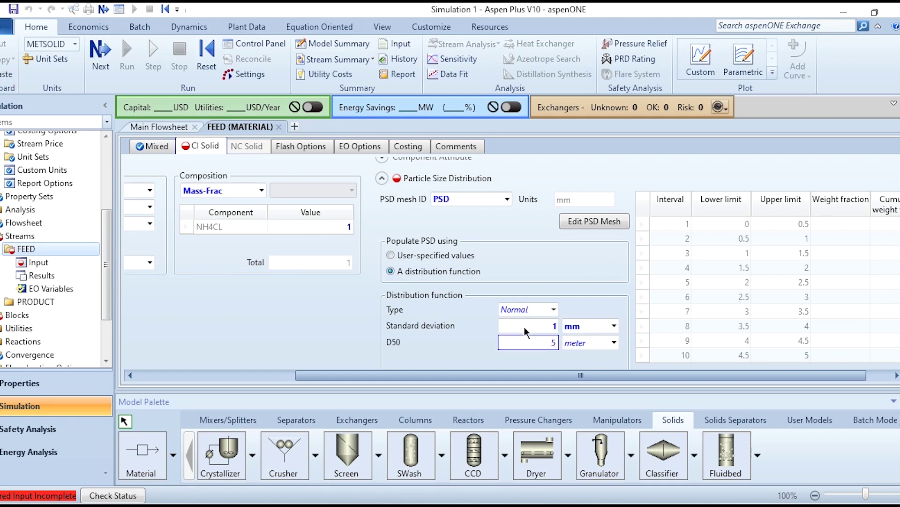
key("Tab")
type("mm")
key("Return")
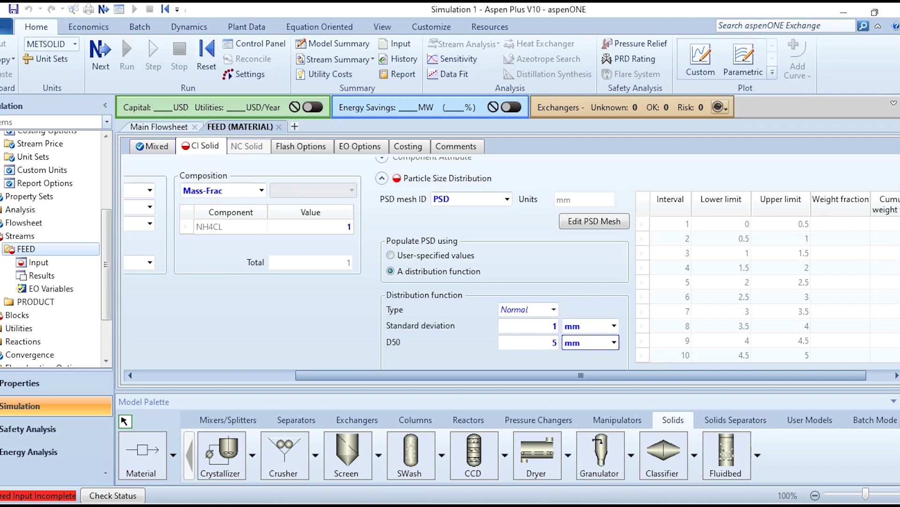
scroll(512, 263, "down", 1)
left_click(603, 352)
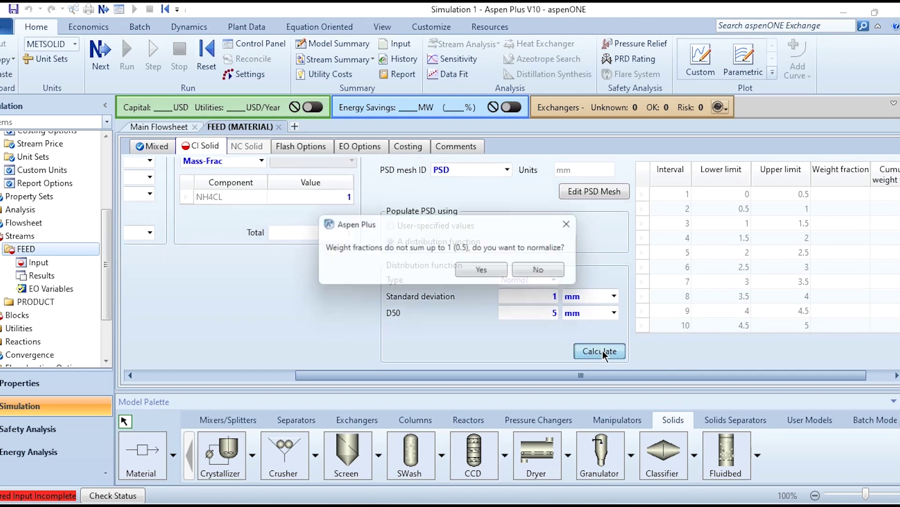
left_click(481, 269)
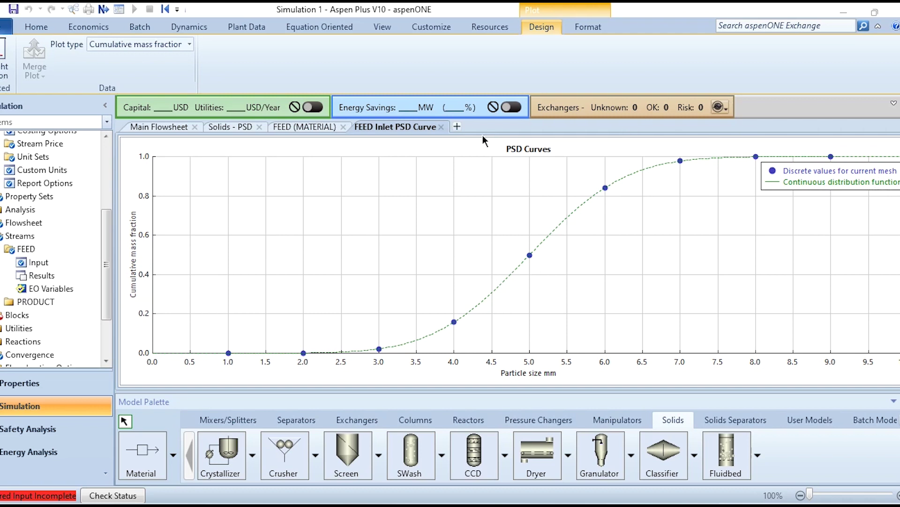
Close the FEED inlet PSD curve plot after reviewing it.
left_click(441, 127)
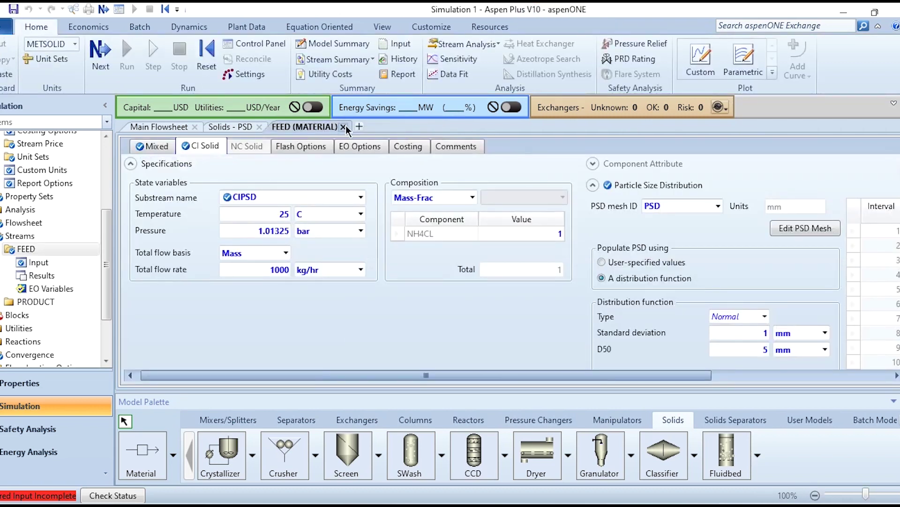
Set CRUSHER to Gyratory with a 2 mm maximum particle diameter and run the simulation.
left_click(344, 127)
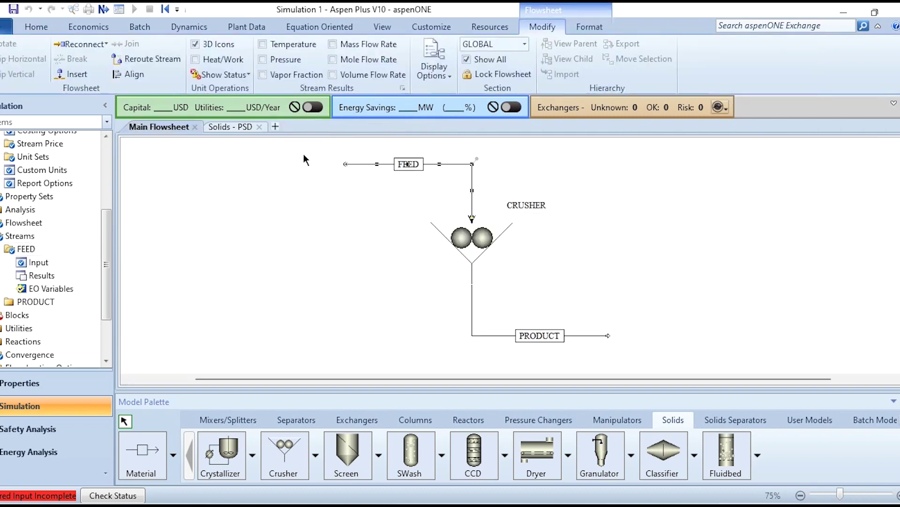
double_click(467, 256)
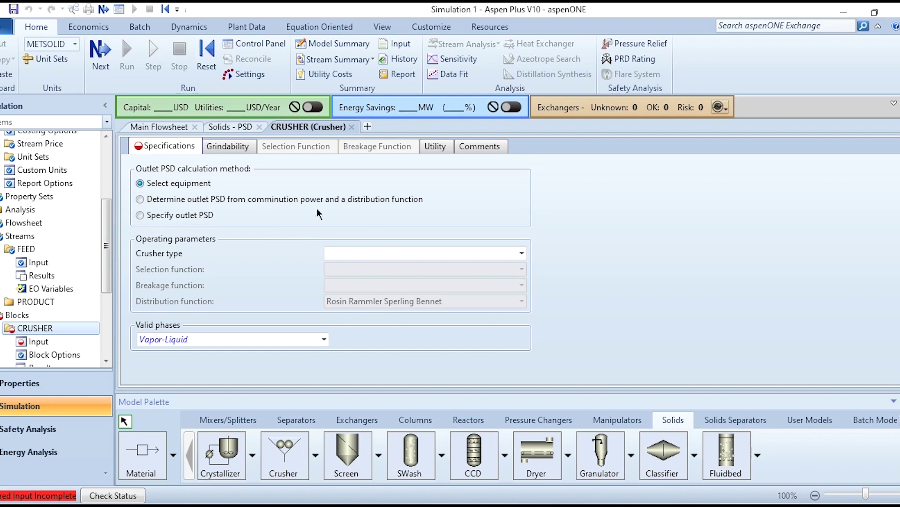
left_click(522, 255)
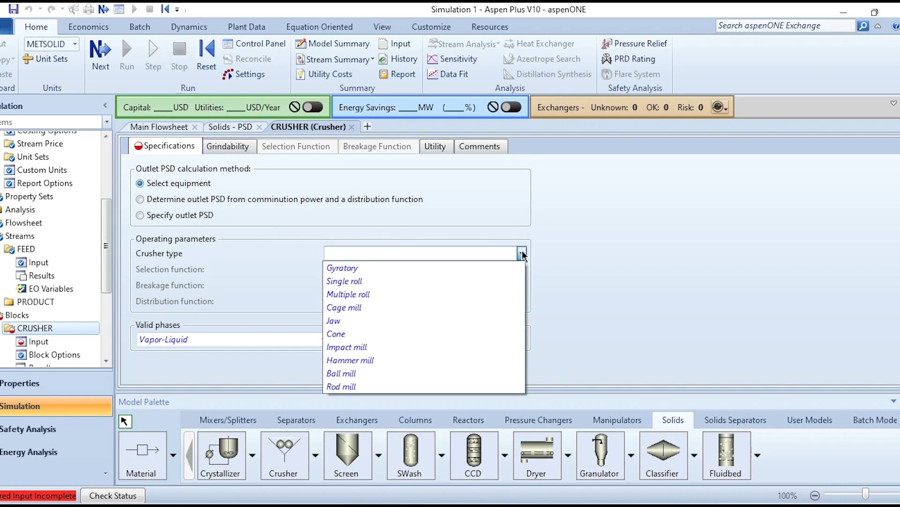
left_click(428, 265)
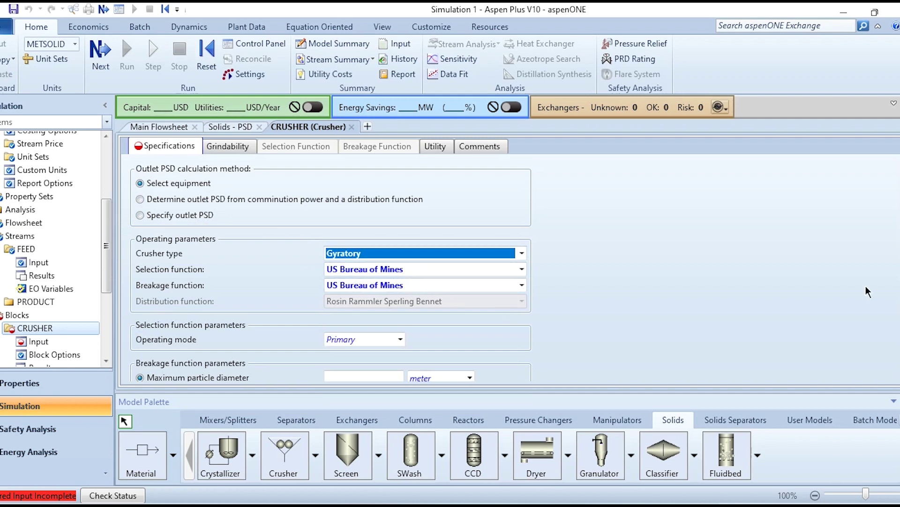
scroll(357, 275, "down", 3)
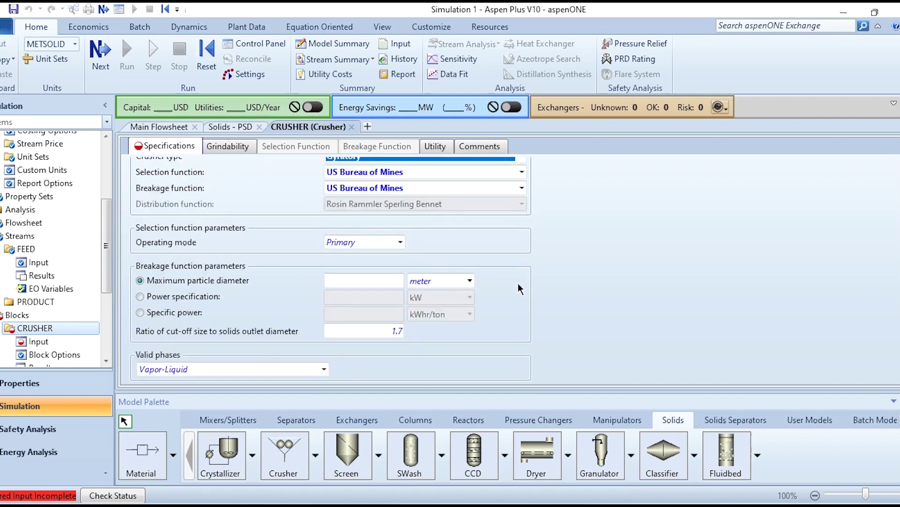
left_click(357, 277)
type("2")
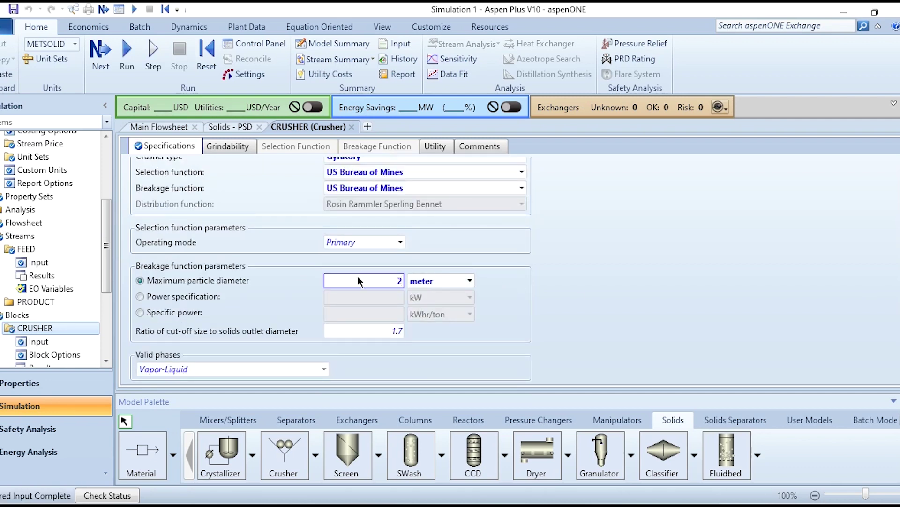
key("Tab")
type("mm")
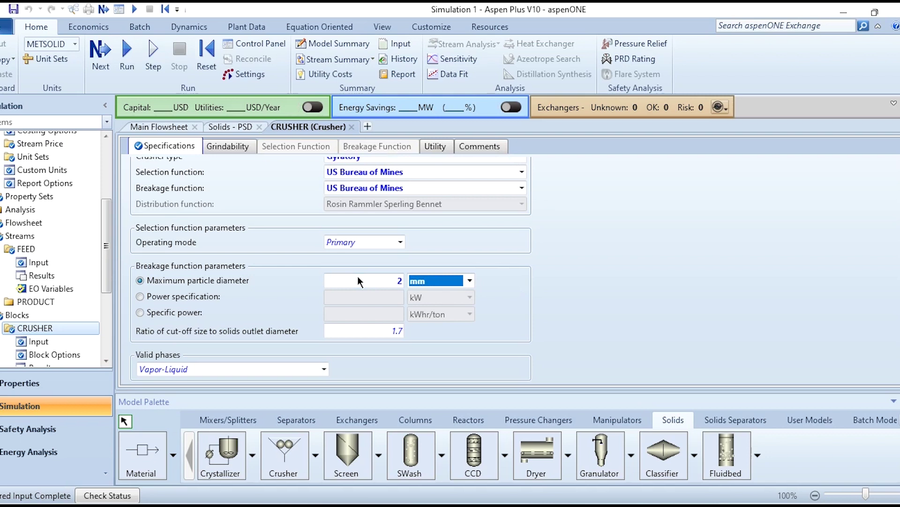
left_click(127, 52)
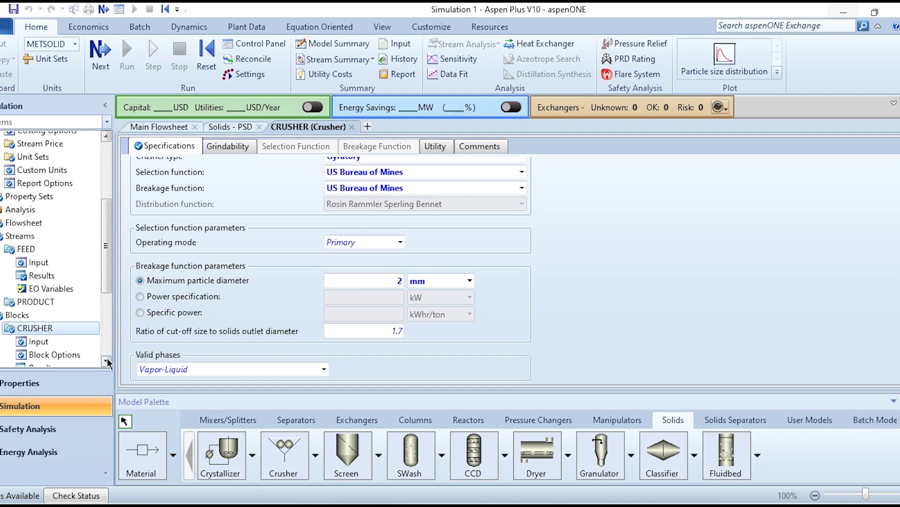
scroll(106, 361, "down", 1)
Show the inlet and outlet D80 and D50 diameters in mm on CRUSHER's results summary.
left_click(42, 334)
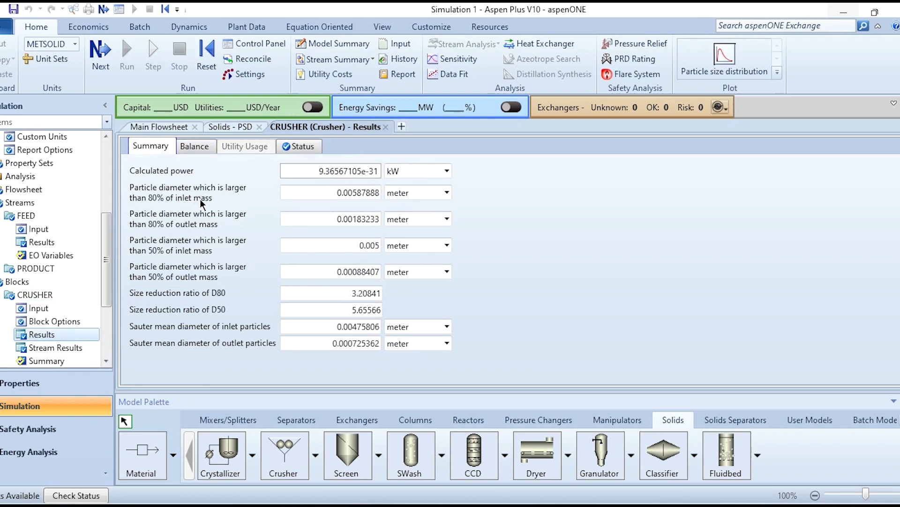
left_click(438, 193)
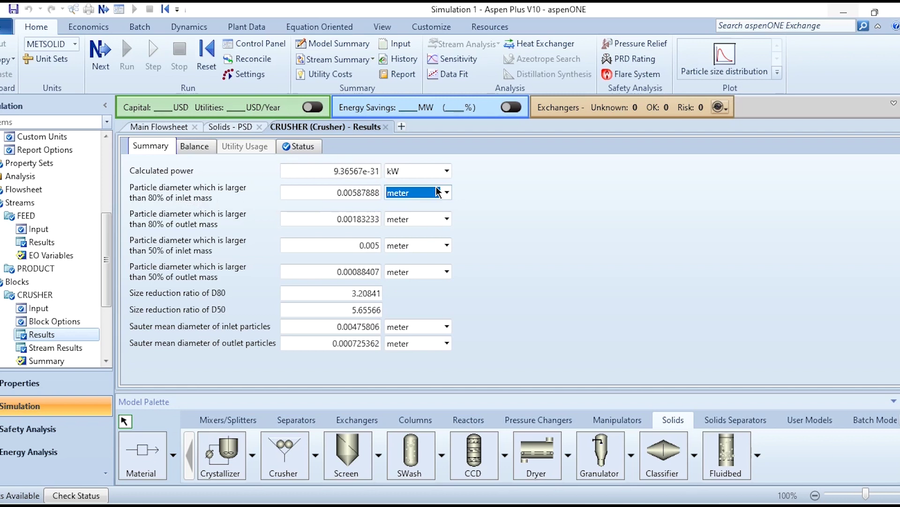
type("mm")
left_click(414, 219)
type("mm")
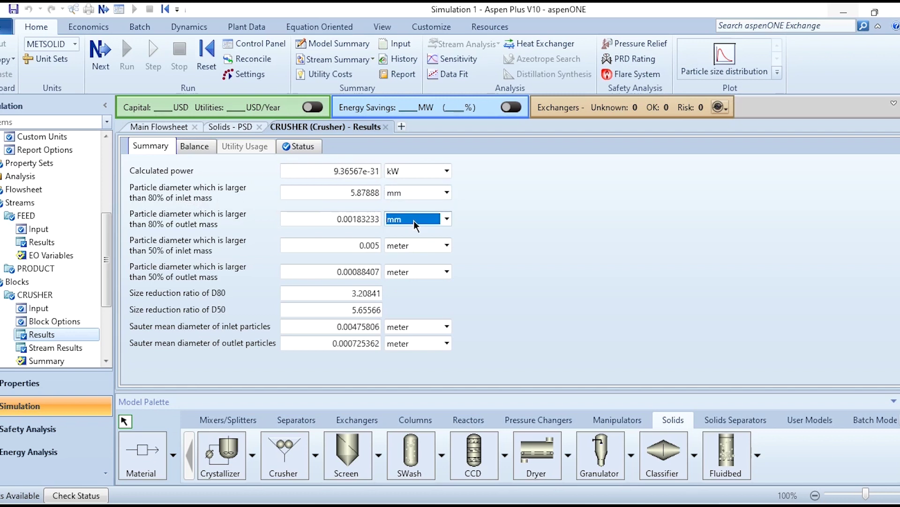
left_click(409, 250)
type("mm")
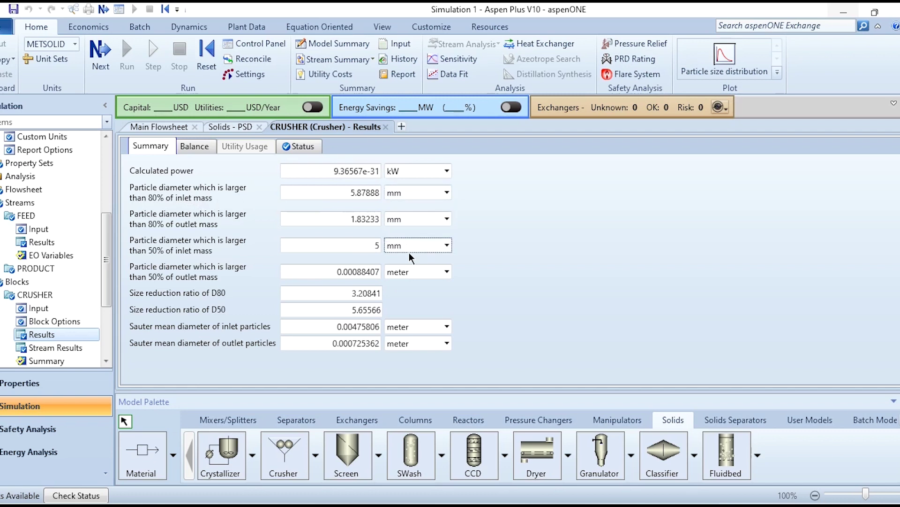
left_click(410, 266)
type("mm")
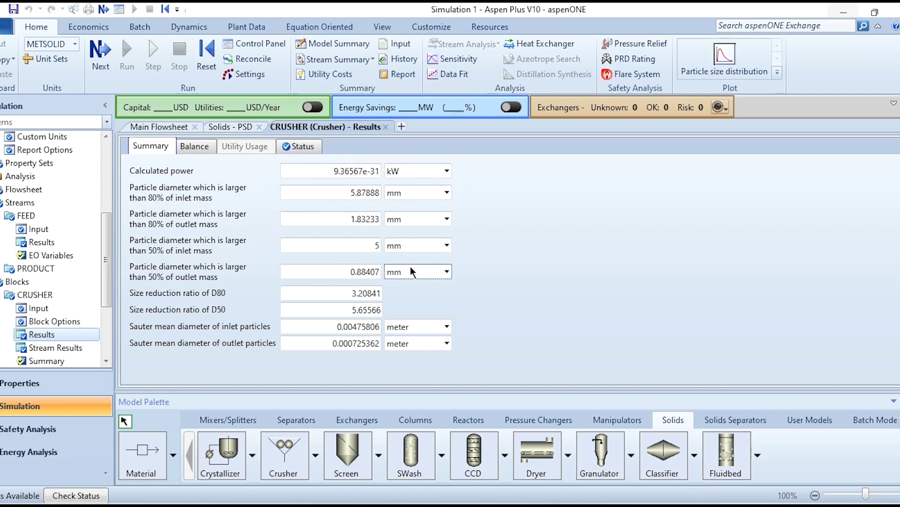
Switch the inlet and outlet Sauter mean diameters to mm and open help for the summary.
left_click(425, 331)
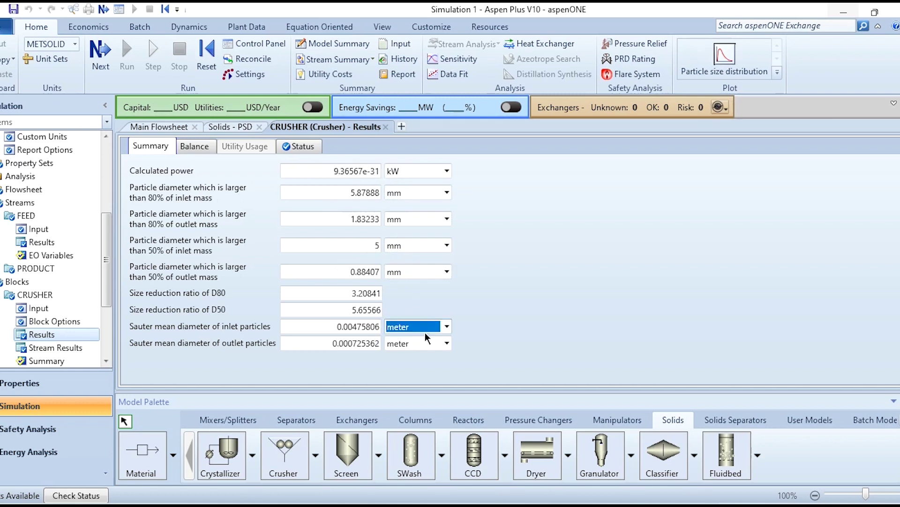
type("mm")
left_click(424, 343)
type("mm")
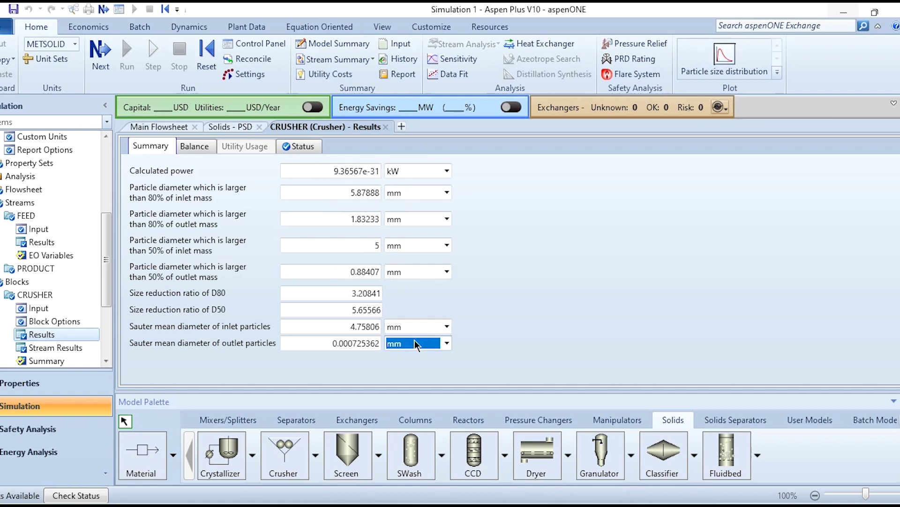
left_click(555, 212)
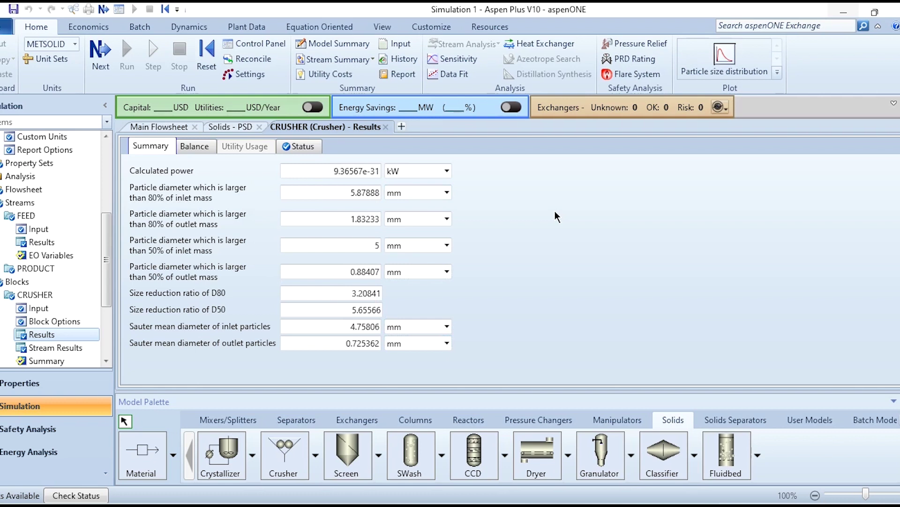
key("F1")
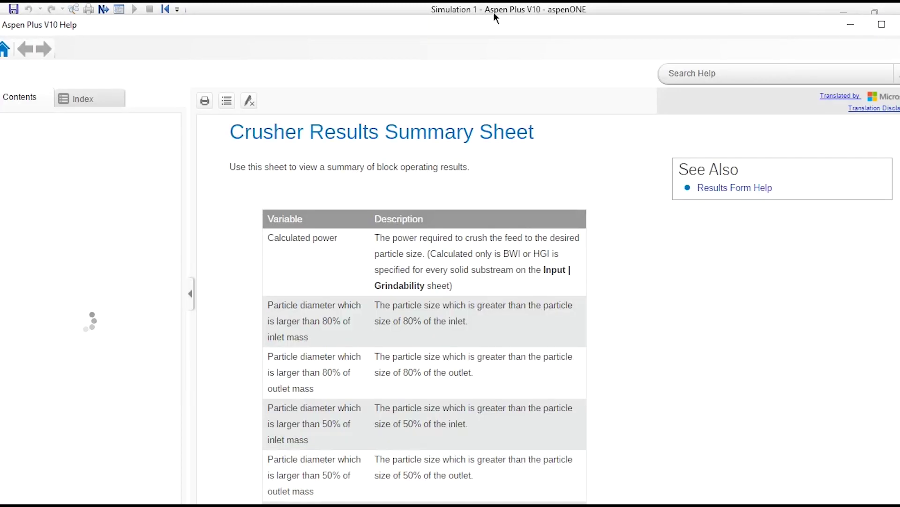
double_click(489, 21)
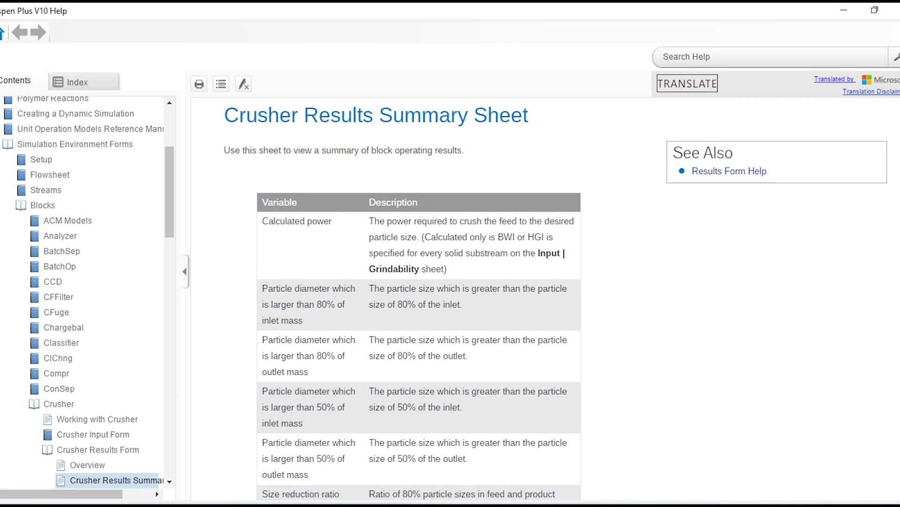
scroll(835, 448, "down", 3)
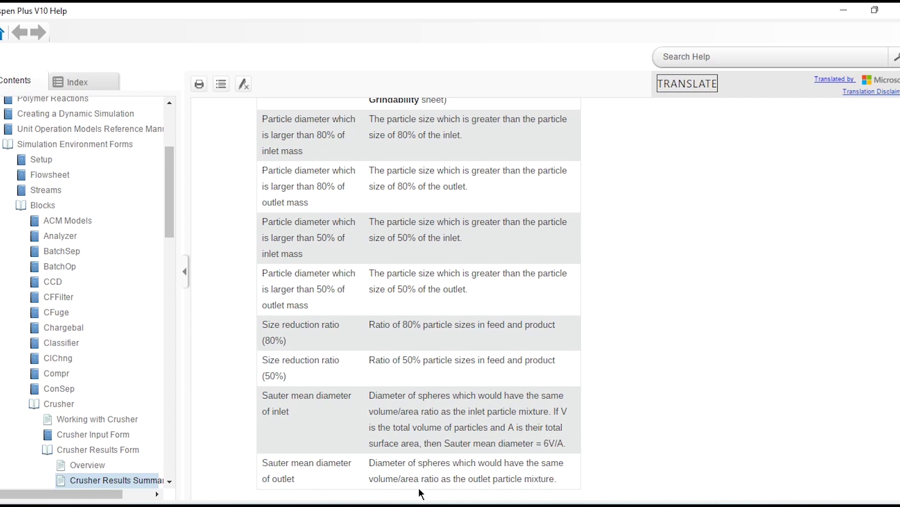
triple_click(521, 478)
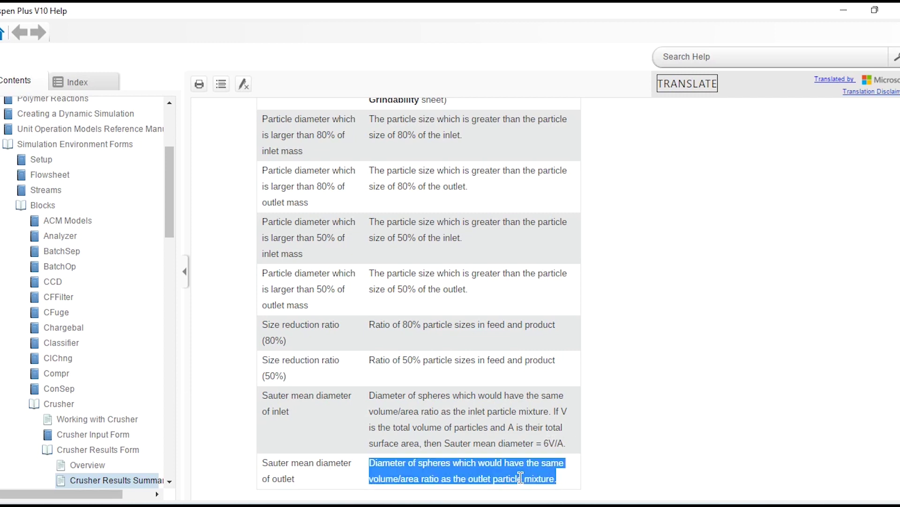
left_click(520, 477)
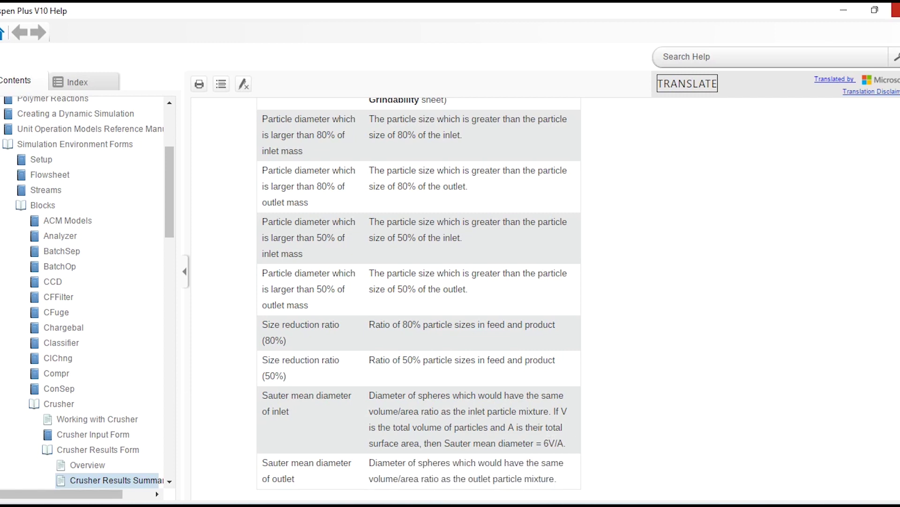
key("alt+Tab")
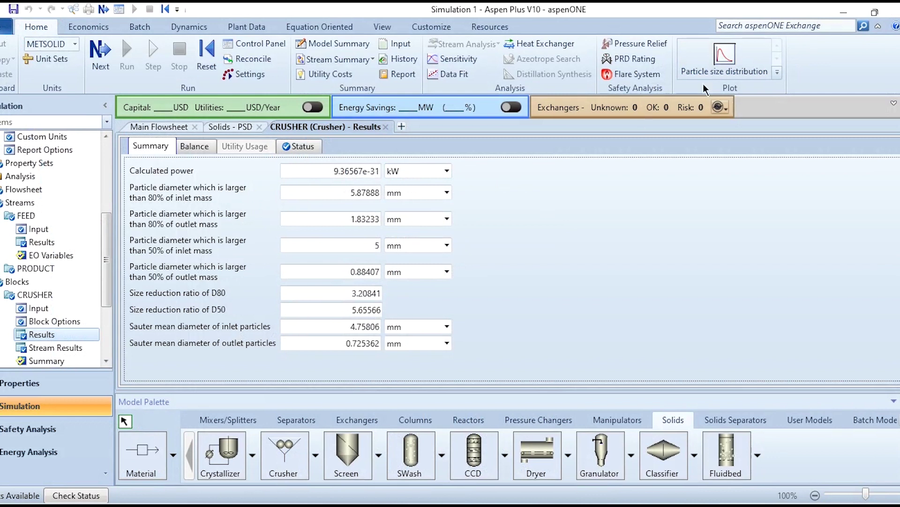
Plot the CRUSHER feed and product PSD curves, then open CRUSHER's Stream Results.
left_click(728, 64)
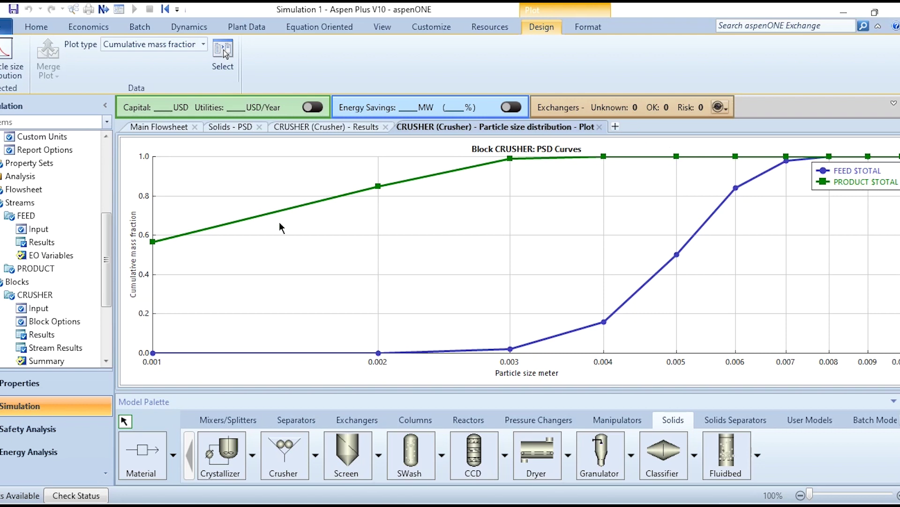
double_click(55, 347)
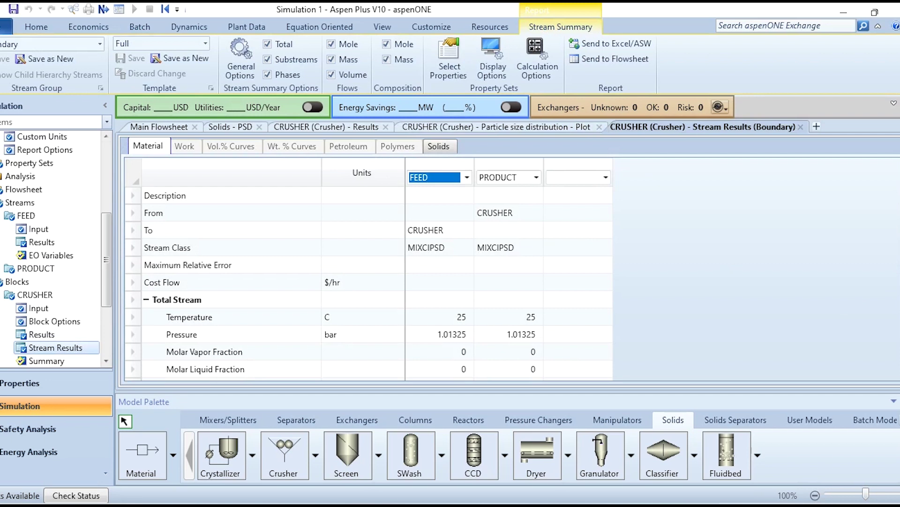
Expand the CIPSD Substream and its PSD size-fraction rows in the Material results grid.
scroll(368, 276, "down", 2)
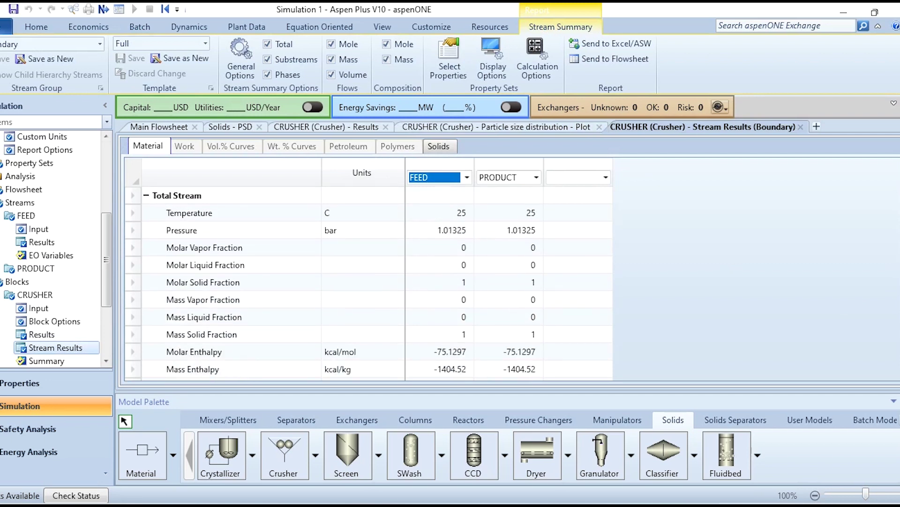
scroll(369, 281, "down", 5)
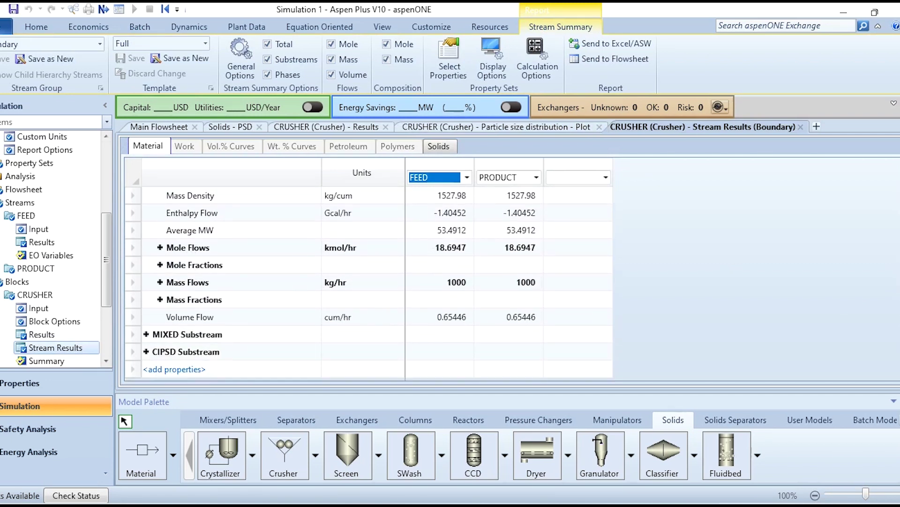
left_click(147, 352)
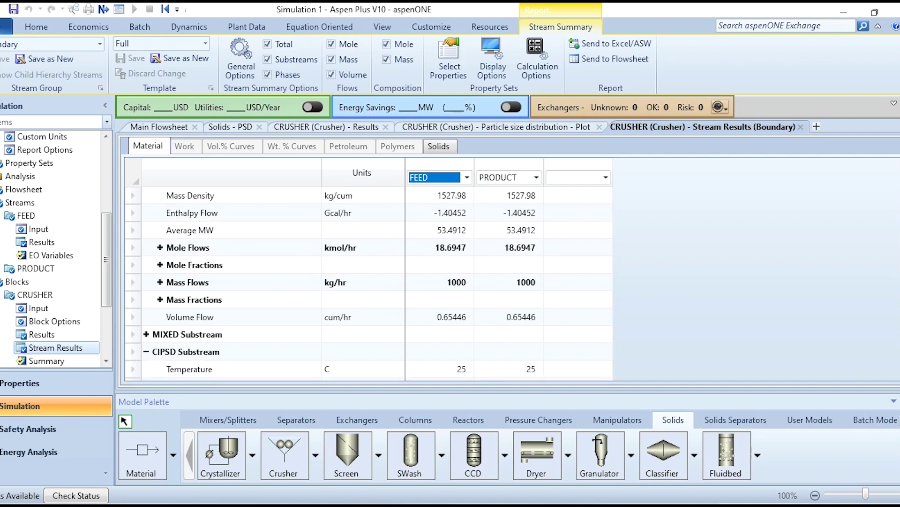
scroll(369, 282, "down", 3)
scroll(368, 282, "down", 3)
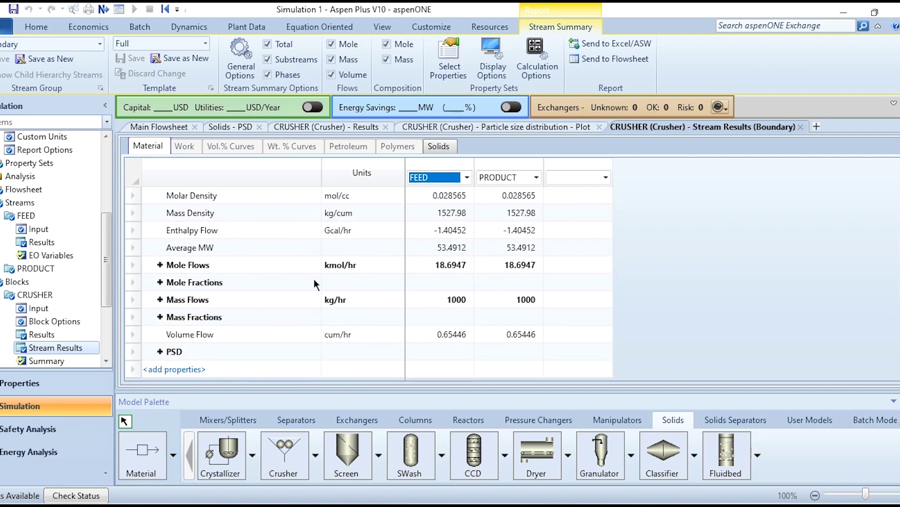
left_click(160, 353)
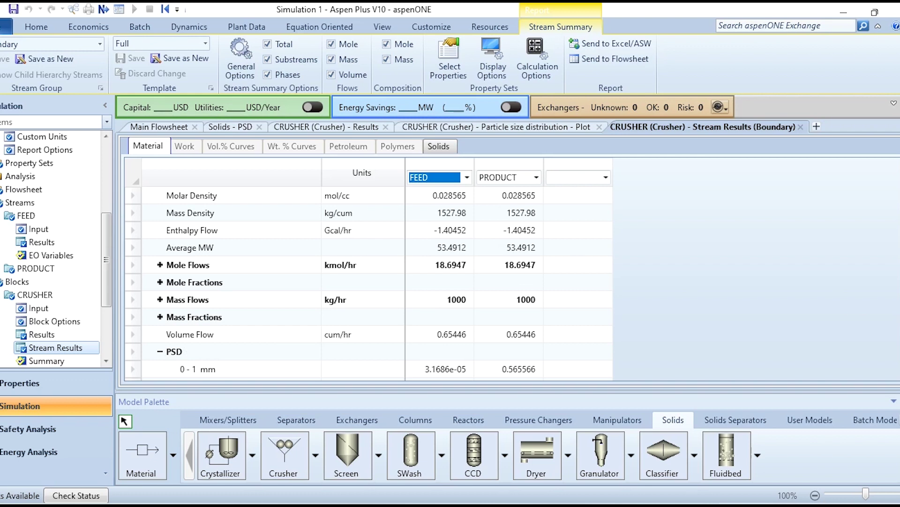
Review the FEED and PRODUCT PSD size fractions, then display the CRUSHER's crusher type choices.
scroll(241, 273, "down", 2)
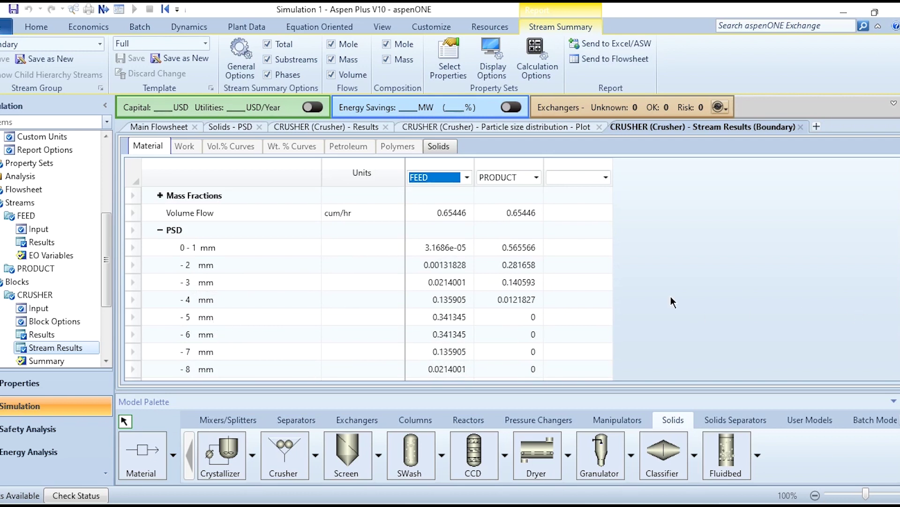
scroll(894, 371, "down", 1)
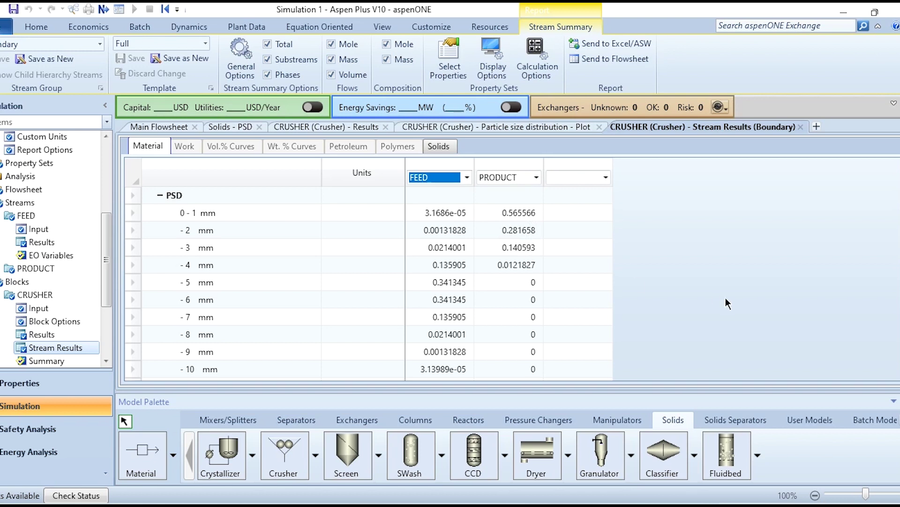
scroll(893, 349, "down", 1)
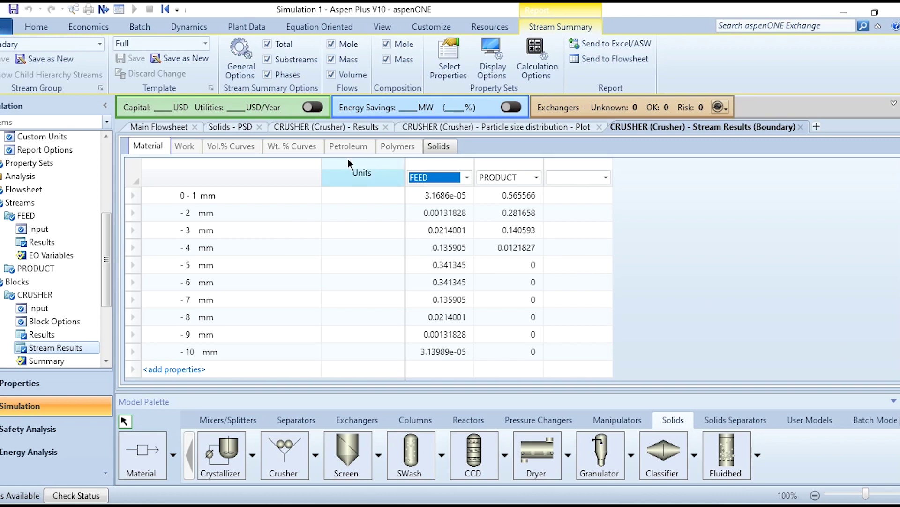
left_click(522, 255)
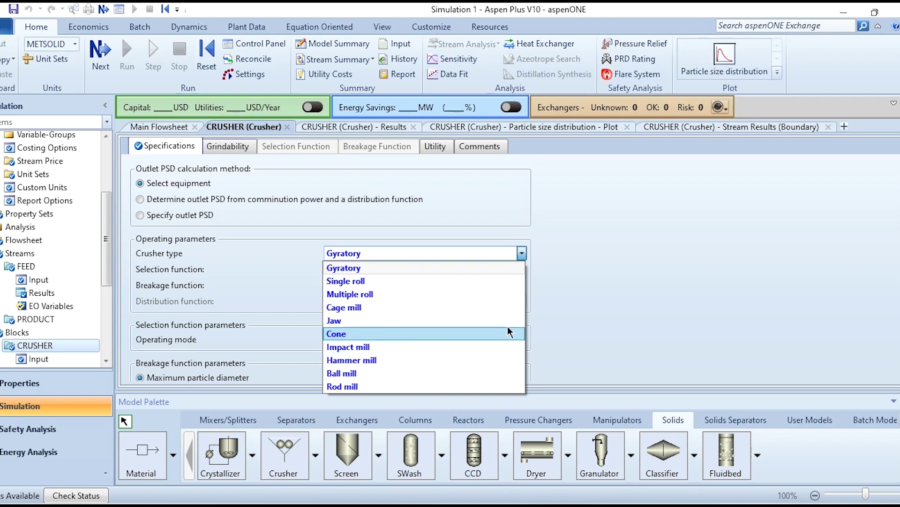
Dismiss the crusher type list, leaving the CRUSHER set to Gyratory.
left_click(563, 312)
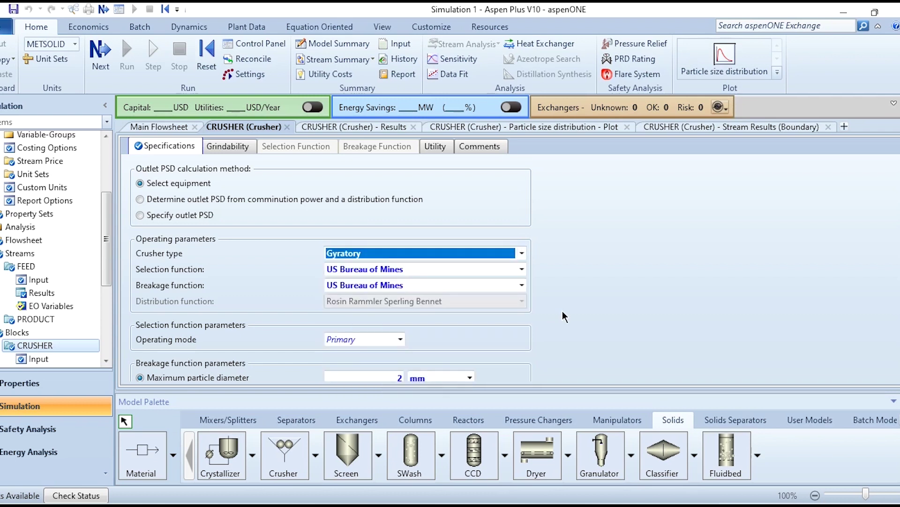